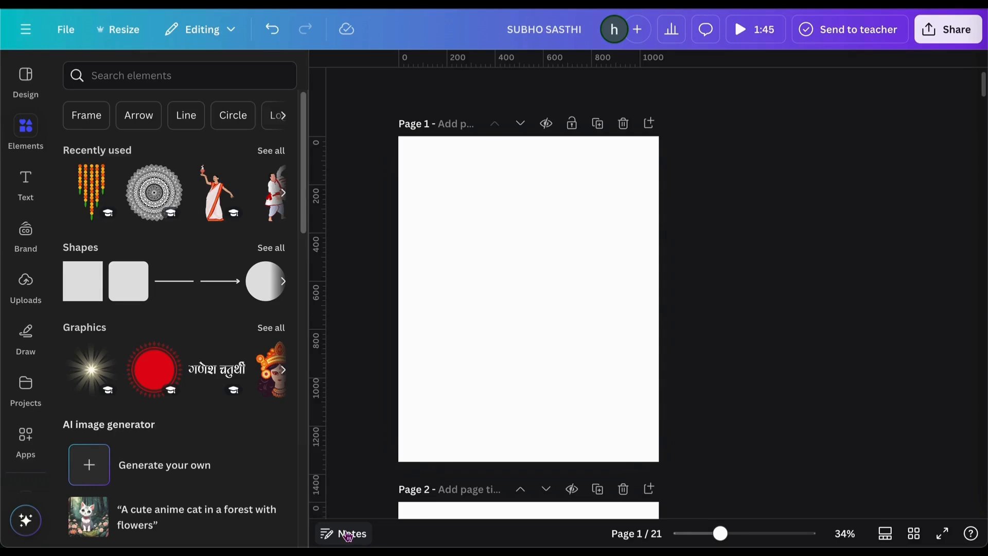
# Paste the red textured image and set it as the page 1 background
pyautogui.hotkey('ctrl', 'v')
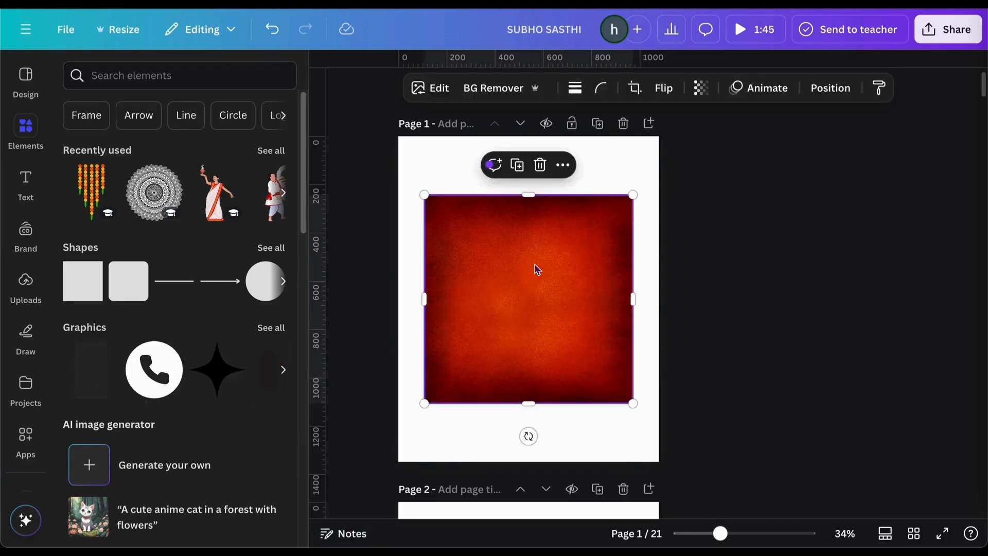
pyautogui.click(563, 164)
pyautogui.scroll(-2, 673, 404)
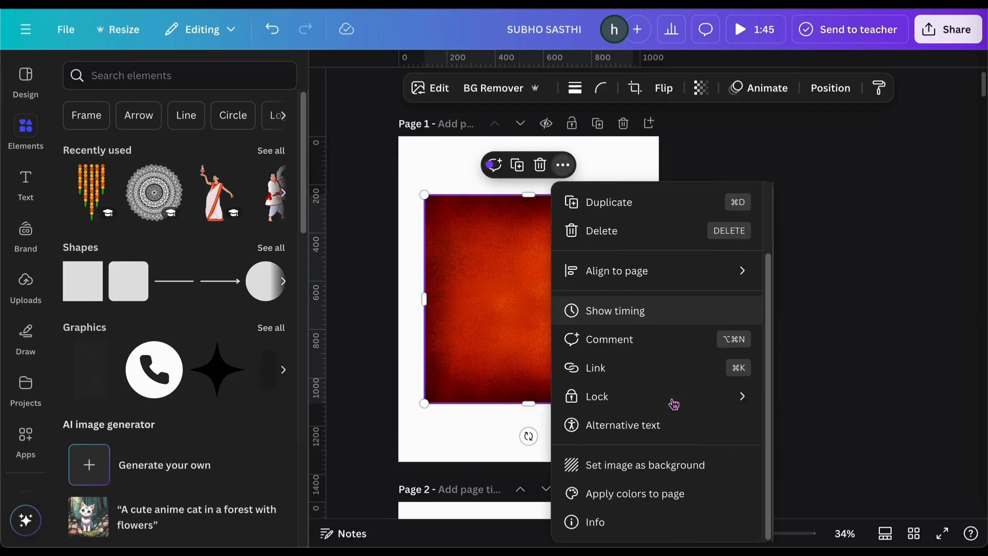
pyautogui.click(661, 465)
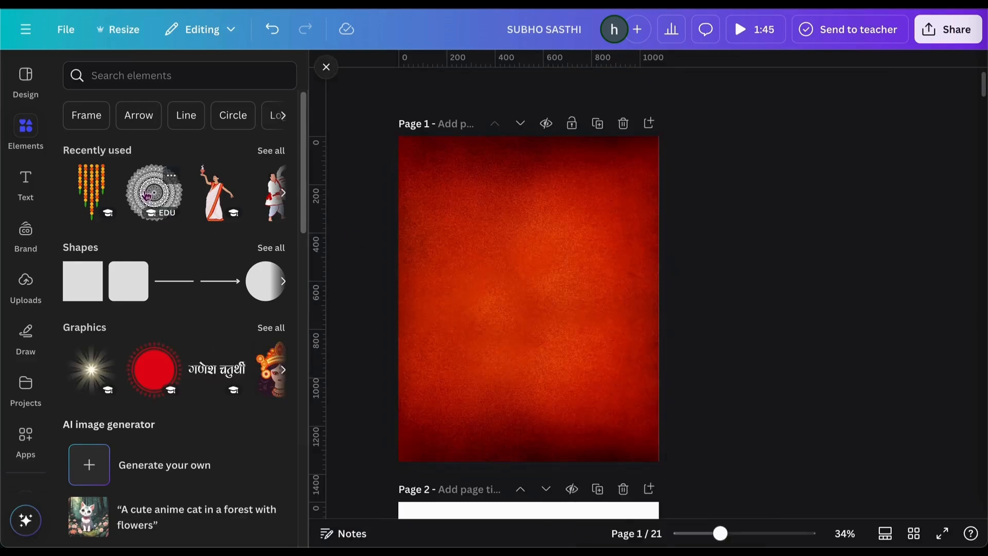
# Add the mandala over the page centre, fade it to transparency 22 and recolour it yellow
pyautogui.click(146, 194)
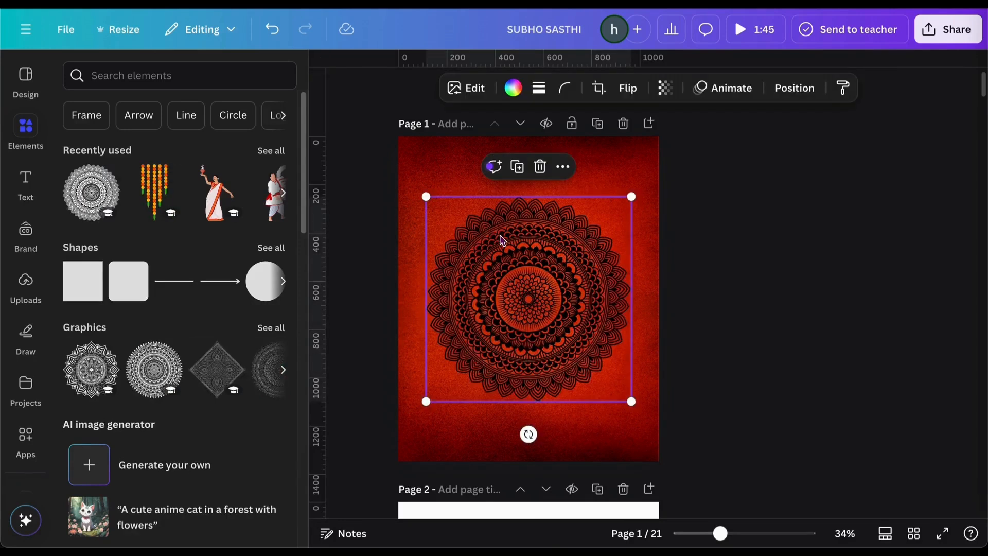
pyautogui.moveTo(499, 239); pyautogui.dragTo(498, 216)
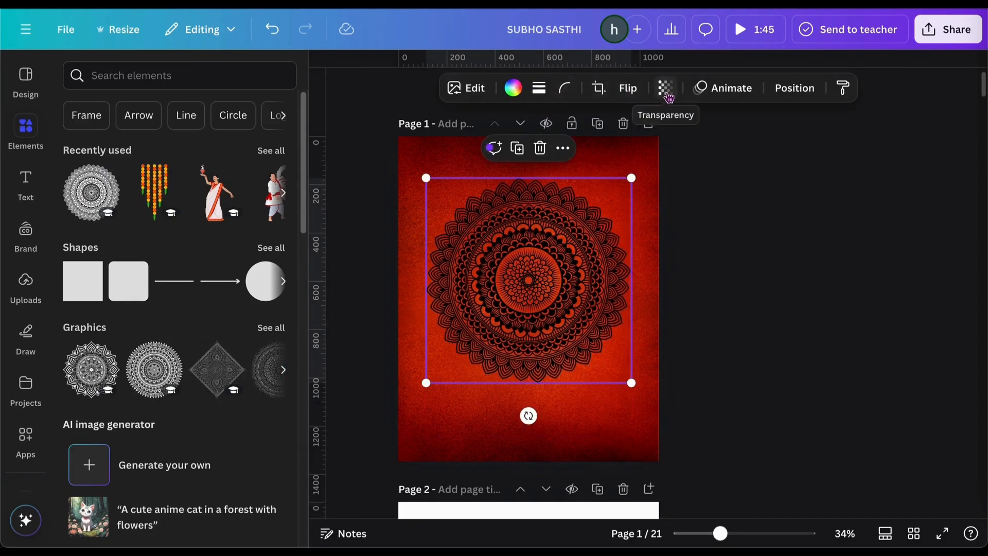
pyautogui.click(664, 90)
pyautogui.moveTo(698, 147); pyautogui.dragTo(617, 150)
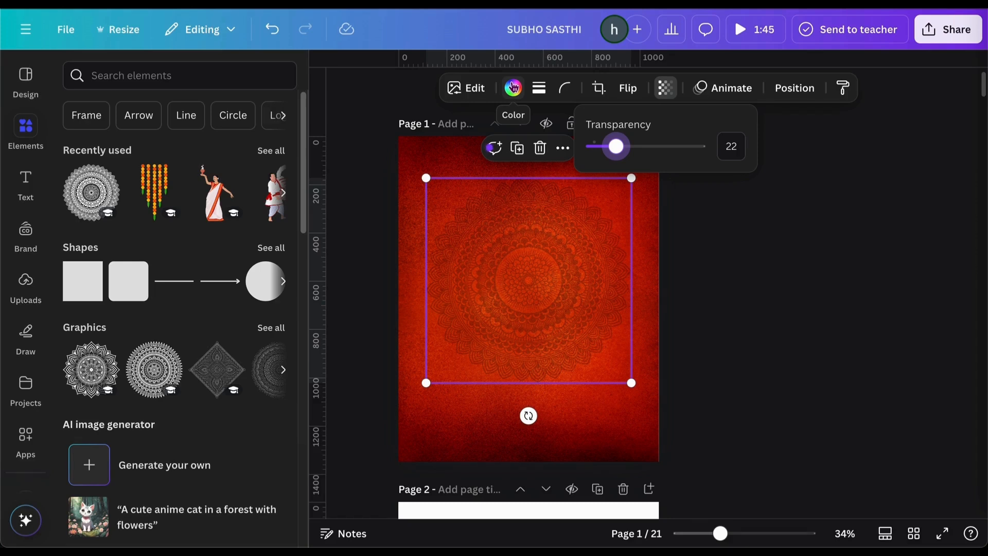
pyautogui.click(513, 88)
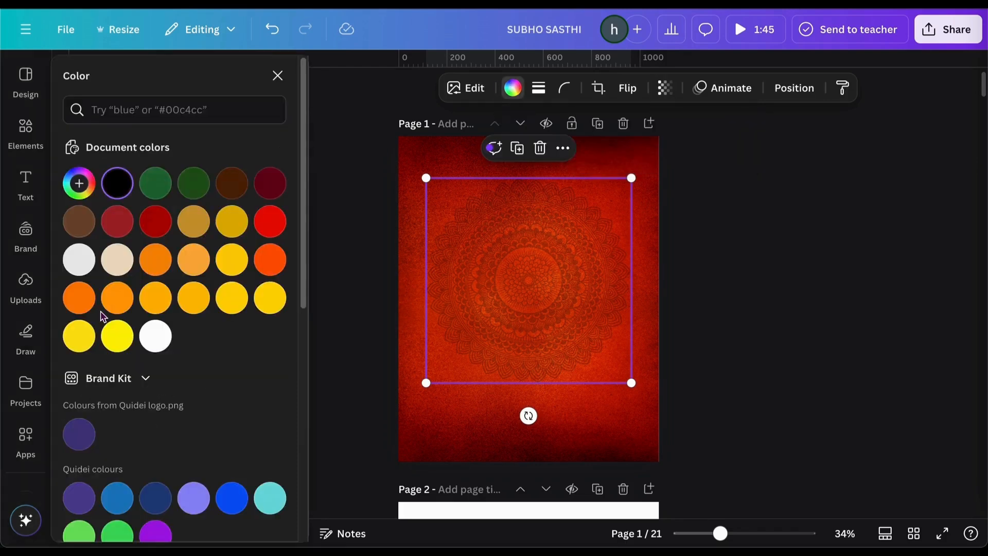
pyautogui.click(118, 335)
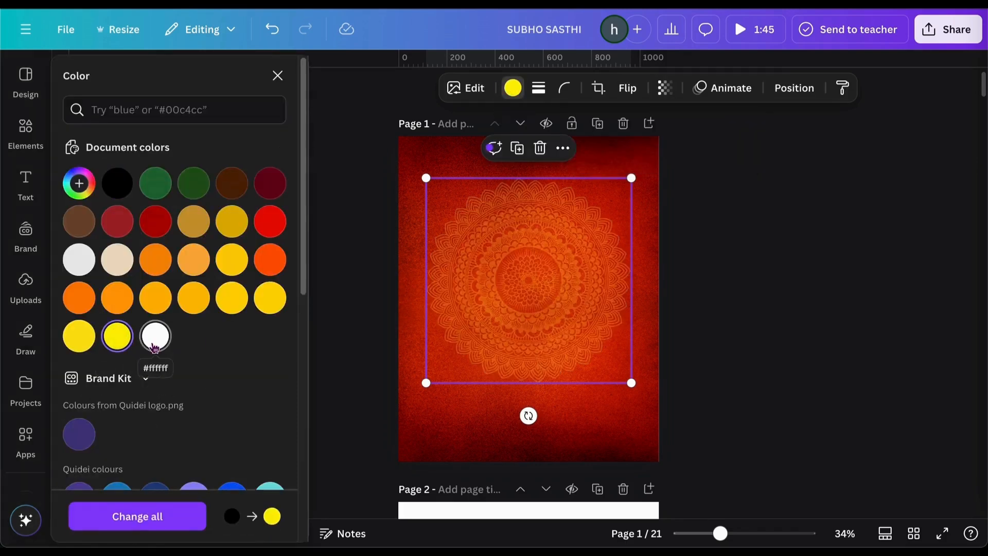
pyautogui.click(694, 266)
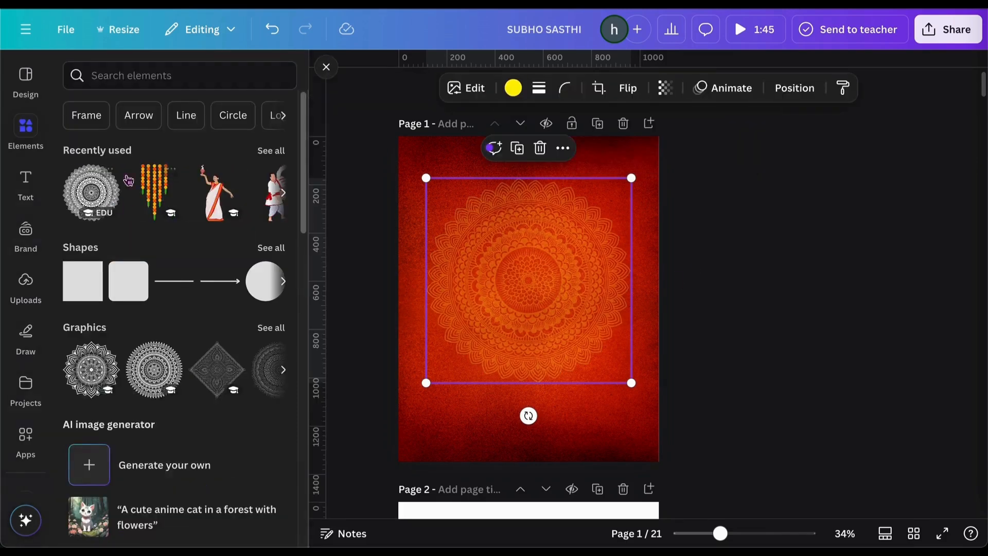
# Place the Durga illustration from Recently used over the mandala
pyautogui.click(279, 154)
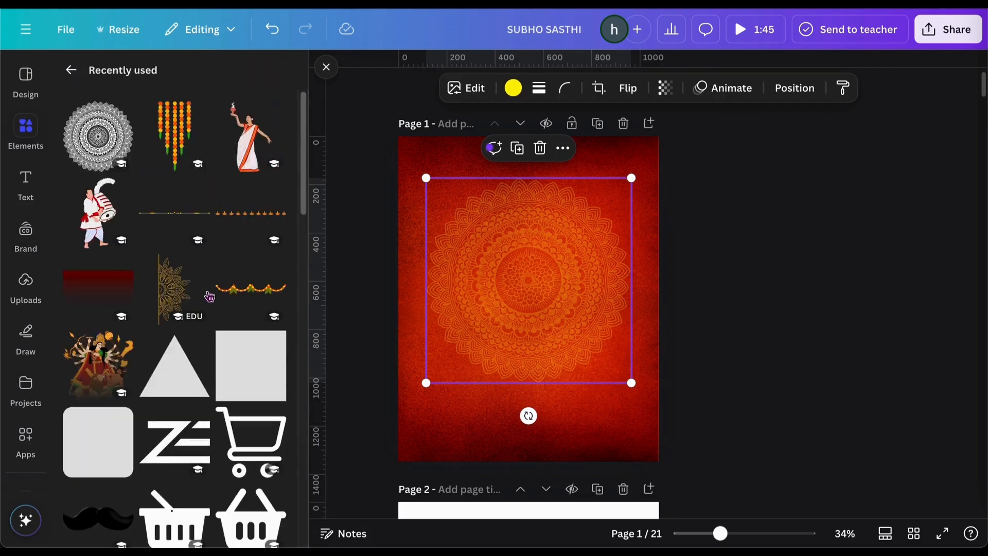
pyautogui.moveTo(100, 362); pyautogui.dragTo(493, 303)
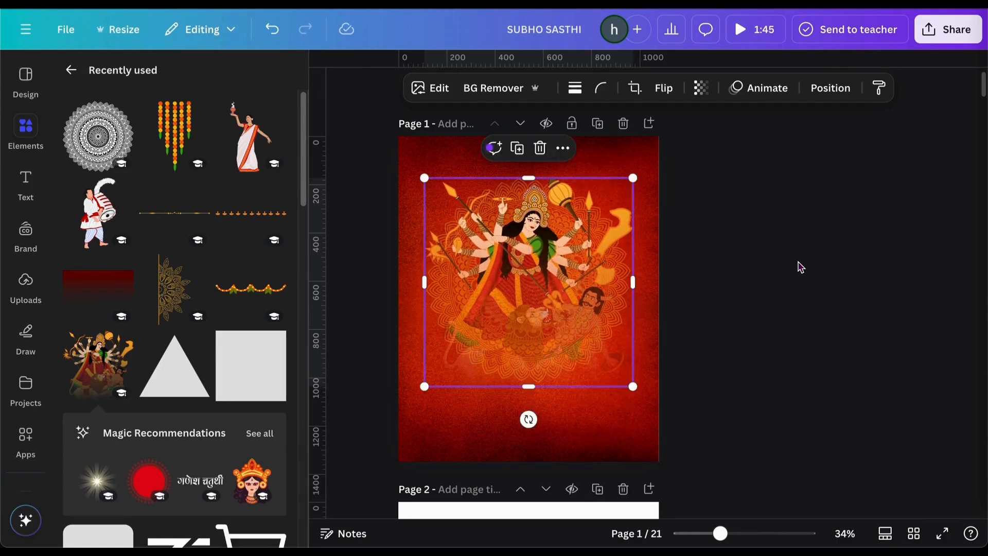
pyautogui.click(801, 267)
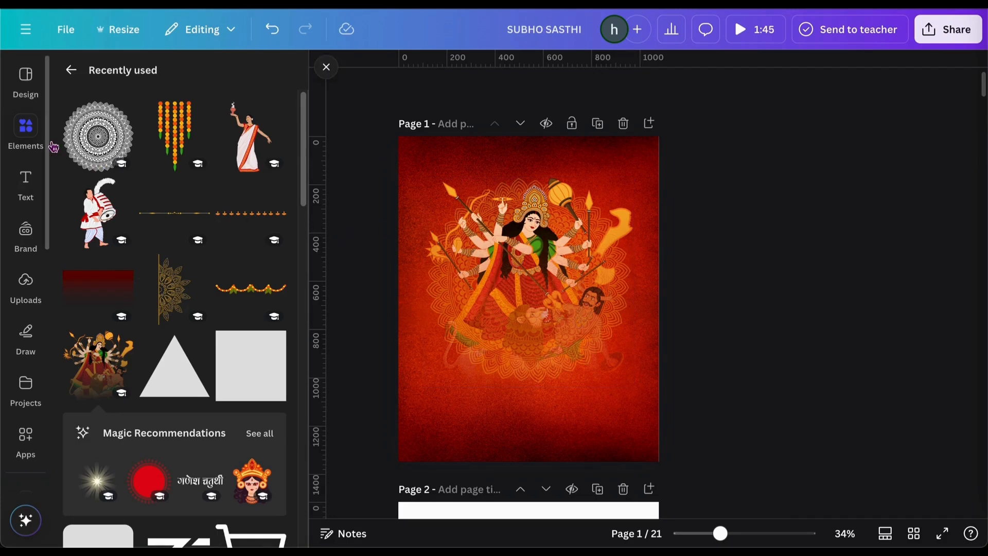
# Hang the vertical marigold garland at the top-left and a duplicate at the top-right
pyautogui.click(198, 124)
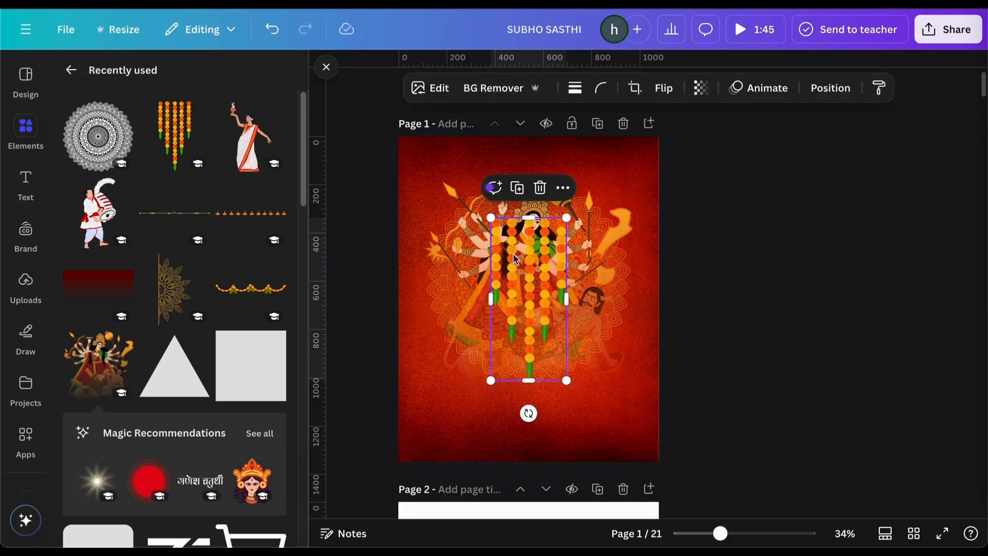
pyautogui.moveTo(513, 252); pyautogui.dragTo(653, 175)
pyautogui.click(380, 110)
pyautogui.click(715, 167)
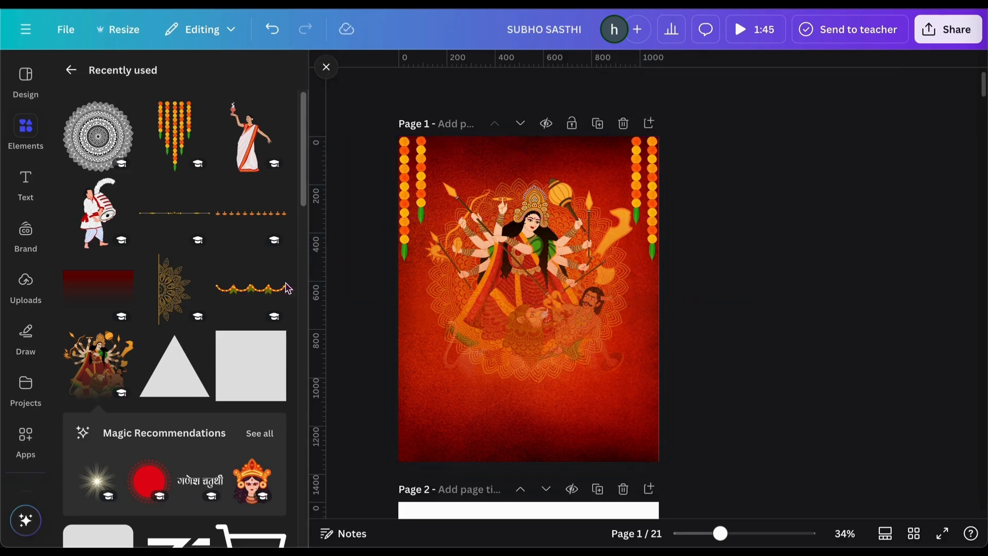
# Add a horizontal marigold garland along the page top, then add the gold half-mandala
pyautogui.click(266, 291)
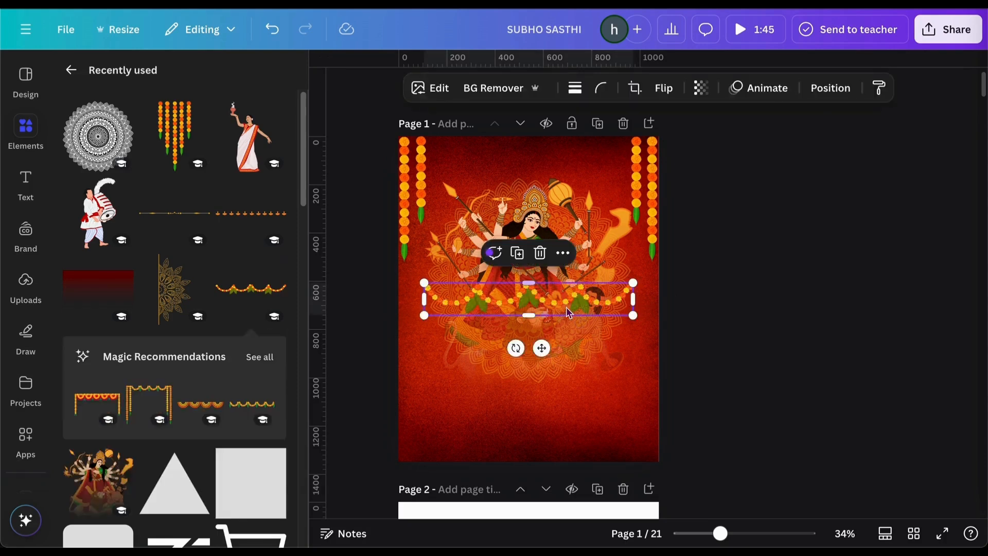
pyautogui.moveTo(568, 311); pyautogui.dragTo(561, 160)
pyautogui.click(748, 223)
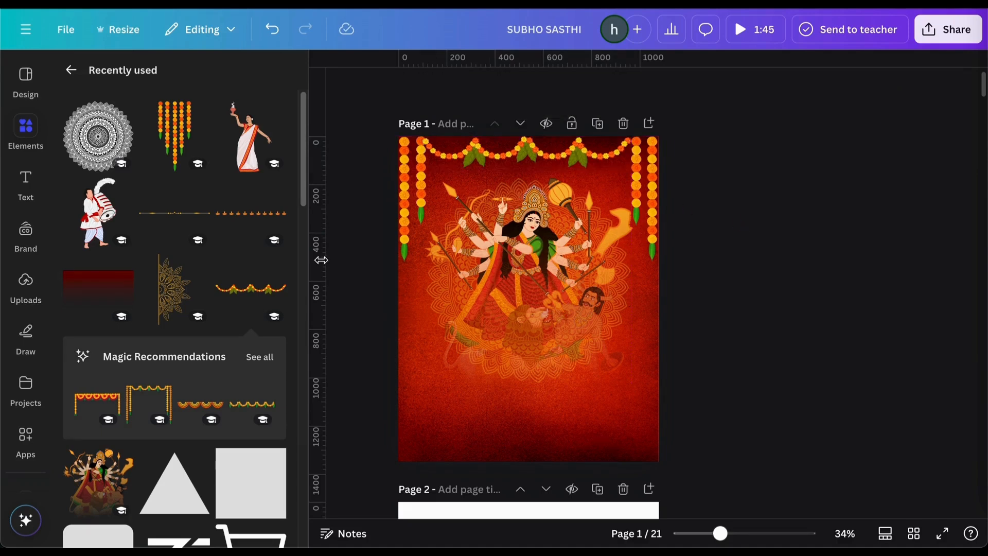
pyautogui.click(171, 301)
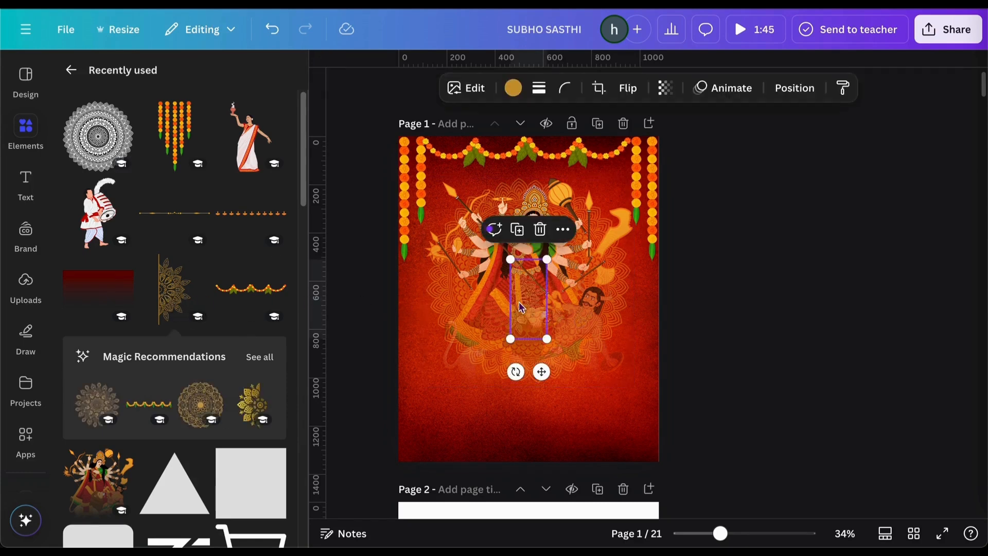
# Move the gold half-mandala to the left edge and fade it to transparency 62
pyautogui.moveTo(521, 307); pyautogui.dragTo(400, 319)
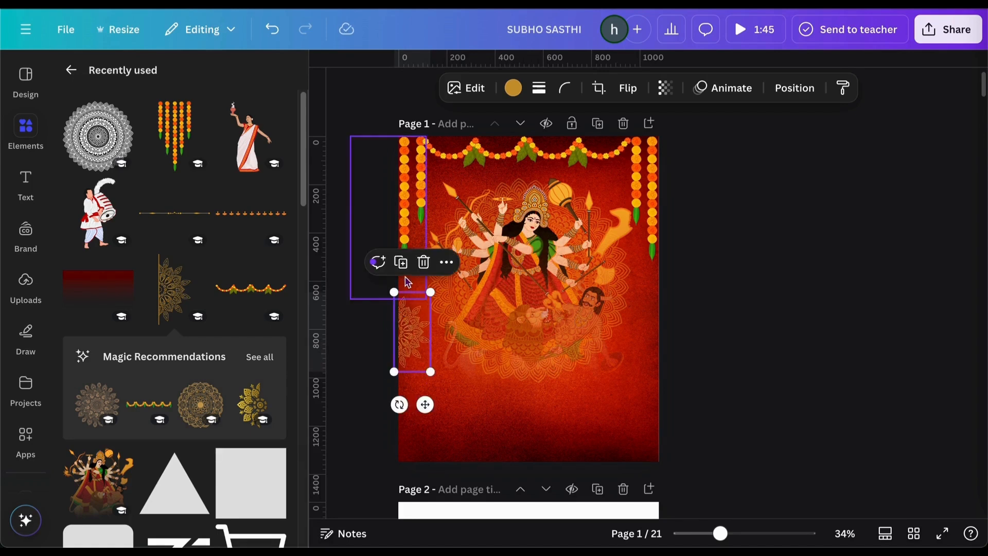
pyautogui.click(665, 87)
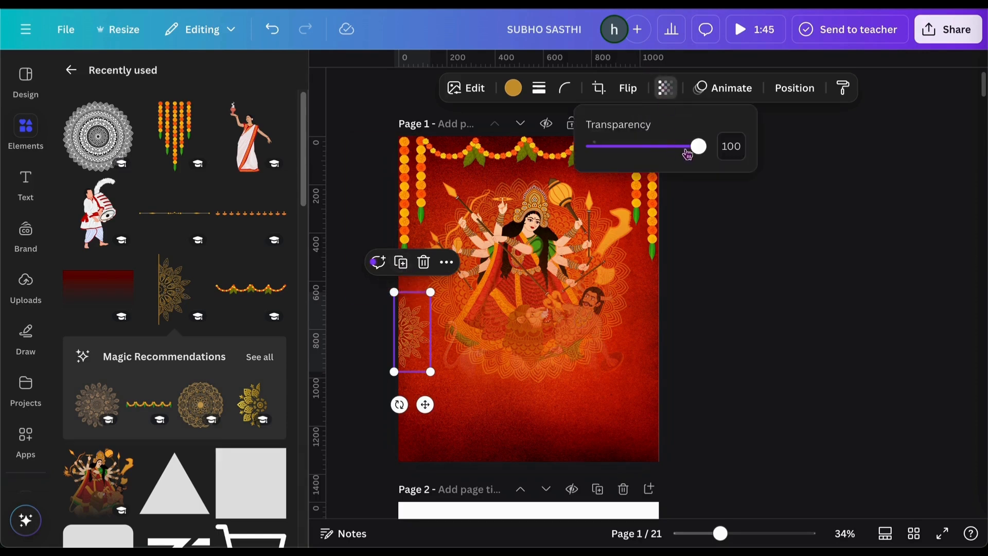
pyautogui.moveTo(697, 147); pyautogui.dragTo(661, 156)
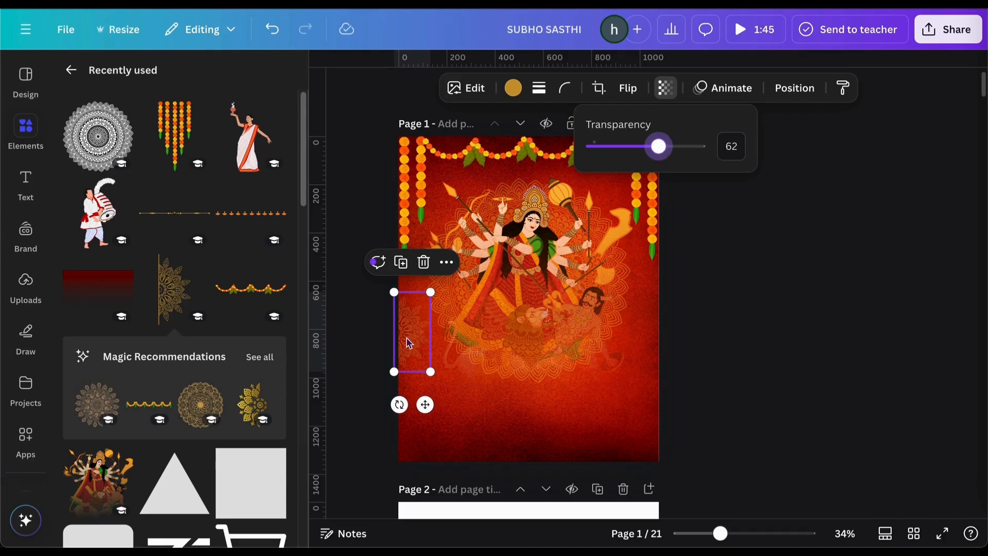
# Duplicate the strip, move the copy to the right edge and flip it horizontally
pyautogui.click(400, 262)
pyautogui.moveTo(417, 335); pyautogui.dragTo(644, 324)
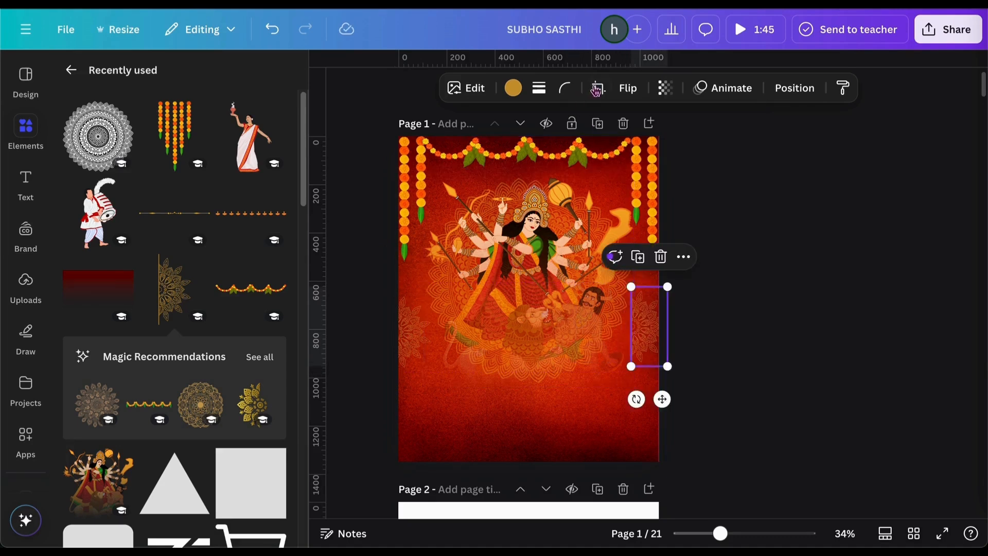
pyautogui.click(628, 88)
pyautogui.click(620, 128)
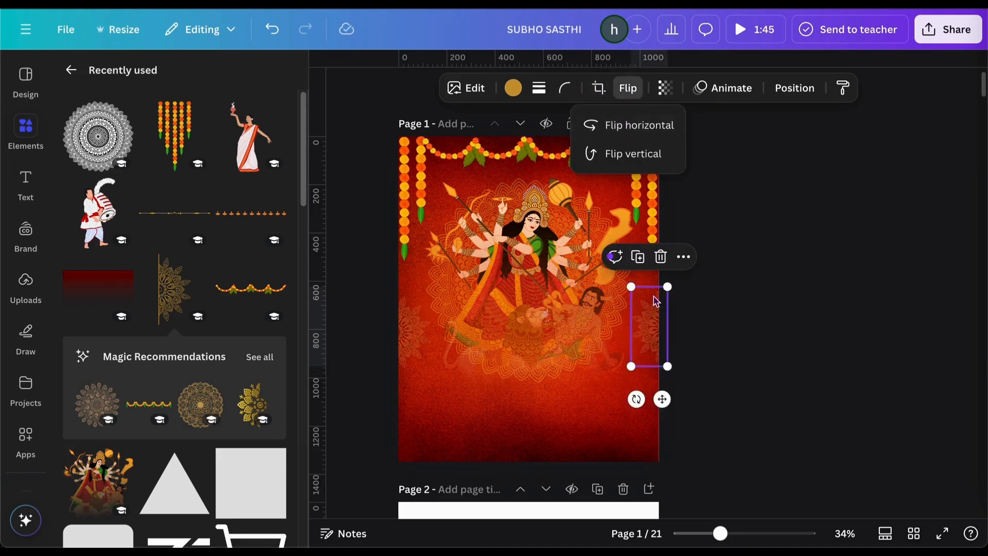
pyautogui.moveTo(647, 324); pyautogui.dragTo(642, 324)
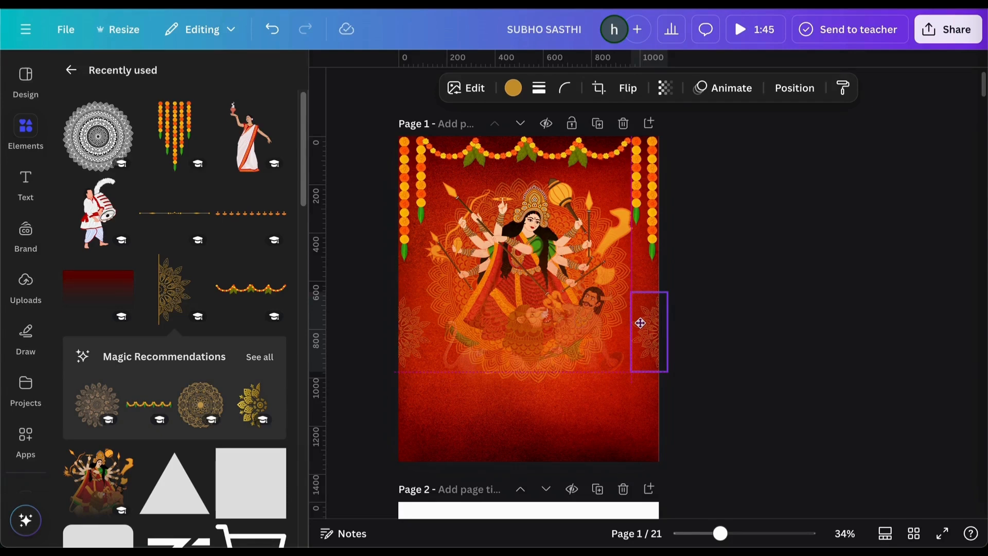
pyautogui.moveTo(640, 323); pyautogui.dragTo(641, 323)
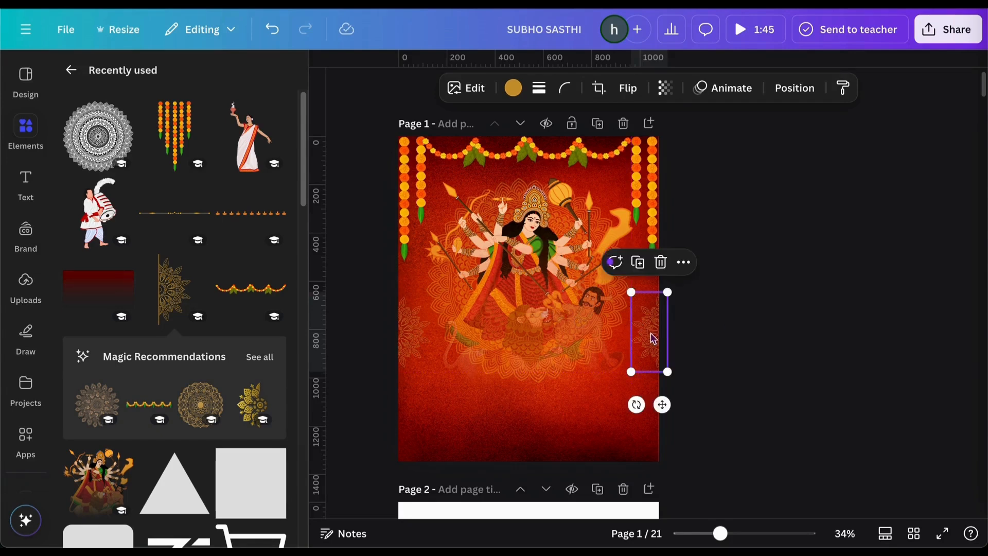
# Snap the right and left mandala strips flush against their page edges
pyautogui.click(544, 254)
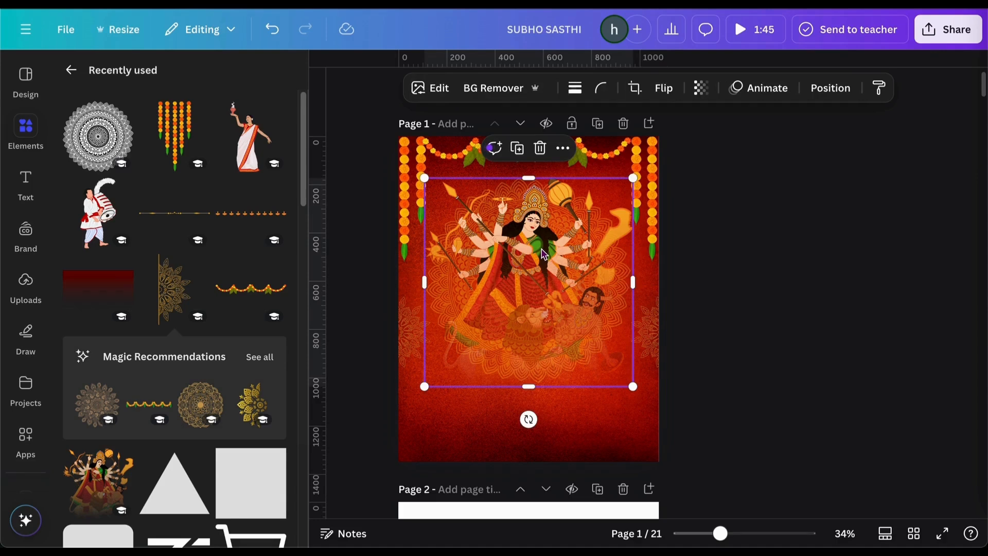
pyautogui.click(828, 88)
pyautogui.click(150, 109)
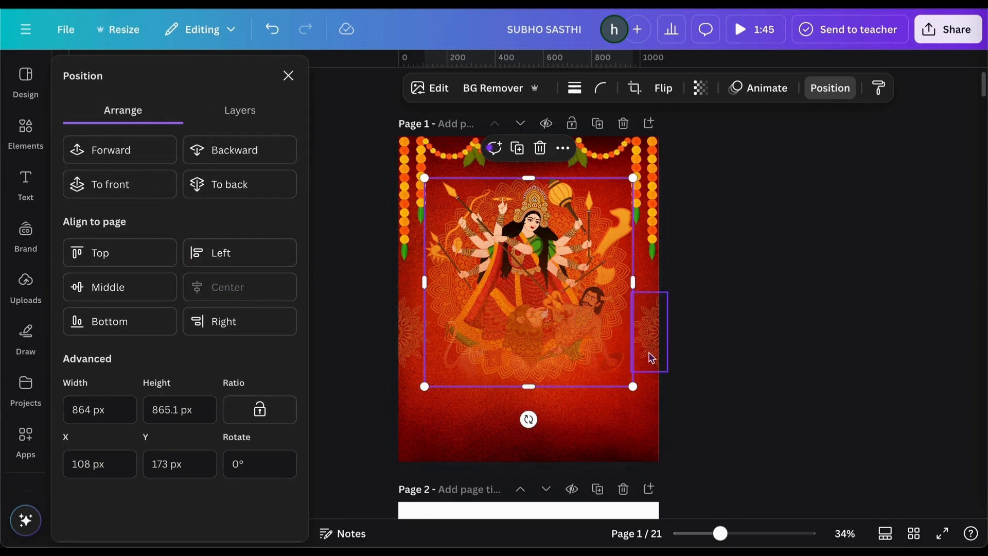
pyautogui.moveTo(651, 357); pyautogui.dragTo(641, 355)
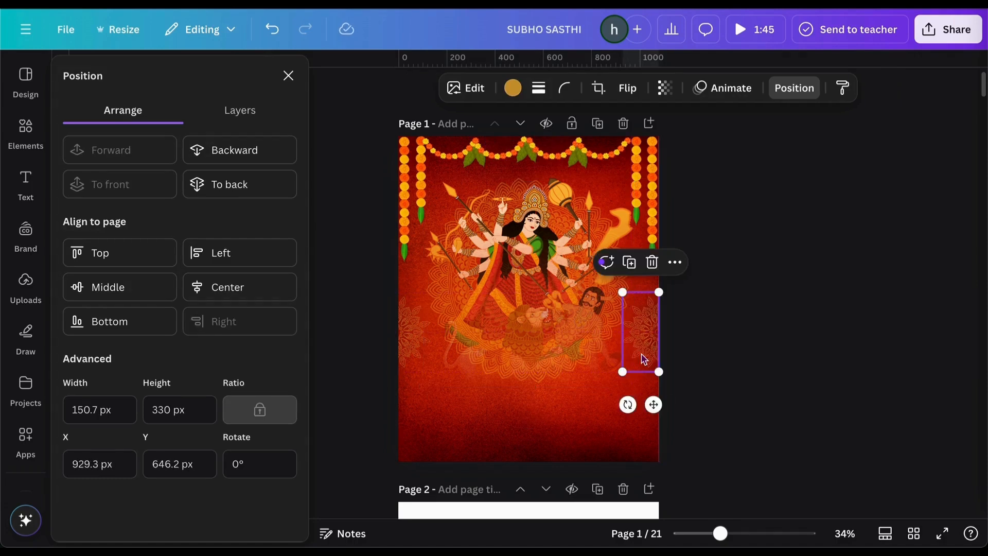
pyautogui.moveTo(412, 328); pyautogui.dragTo(412, 326)
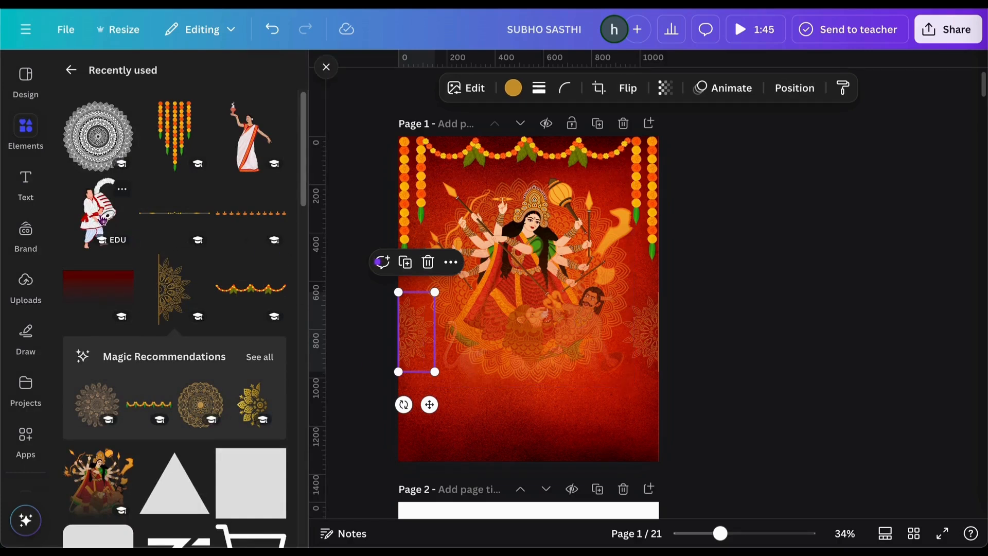
# Place the drummer at the lower-left and the sari-clad dancer at the lower-right
pyautogui.click(86, 220)
pyautogui.moveTo(526, 288); pyautogui.dragTo(426, 362)
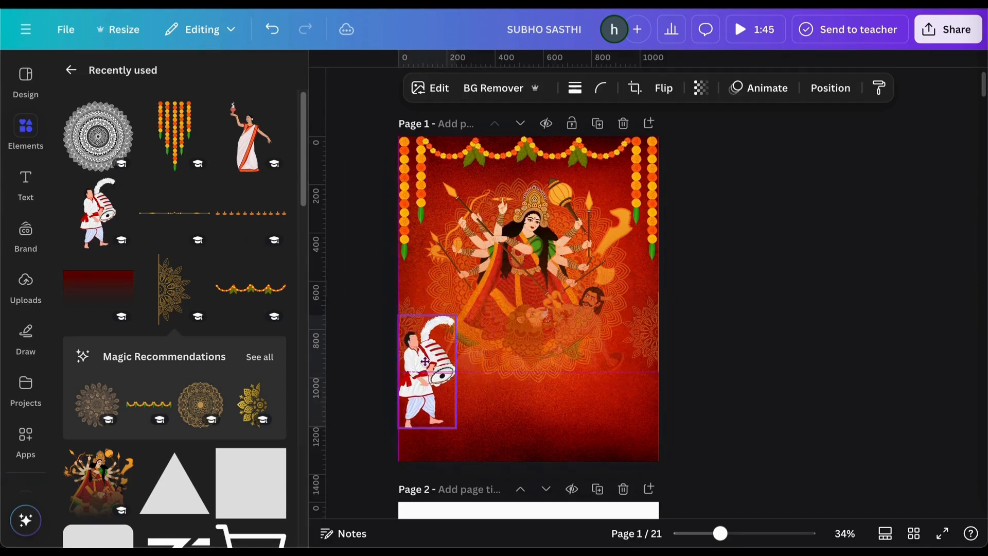
pyautogui.moveTo(425, 362); pyautogui.dragTo(427, 366)
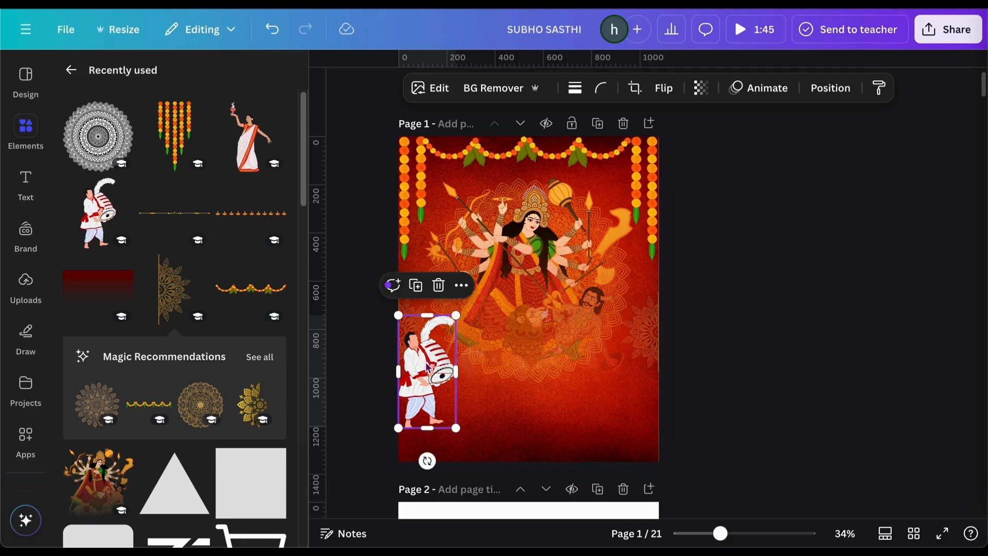
pyautogui.click(251, 136)
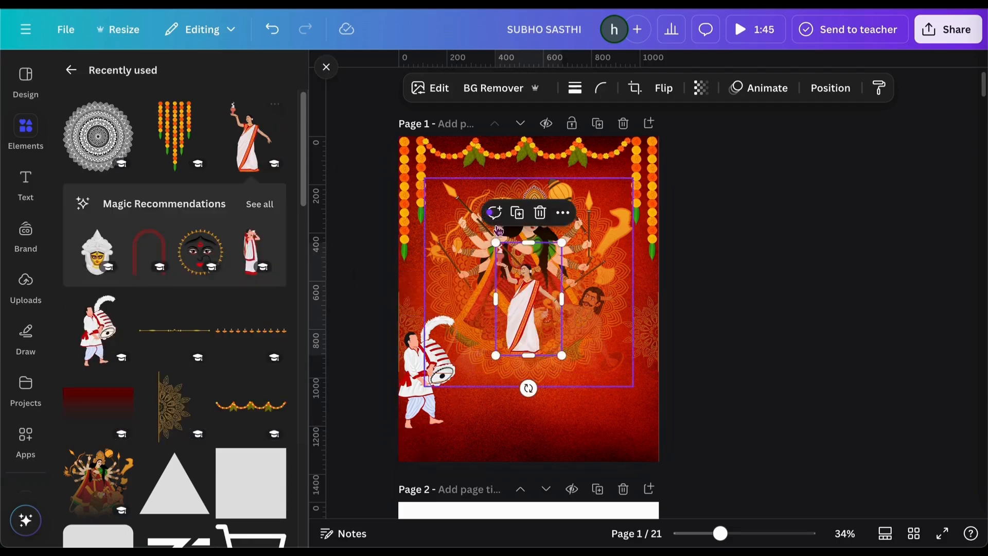
pyautogui.moveTo(501, 307); pyautogui.dragTo(636, 356)
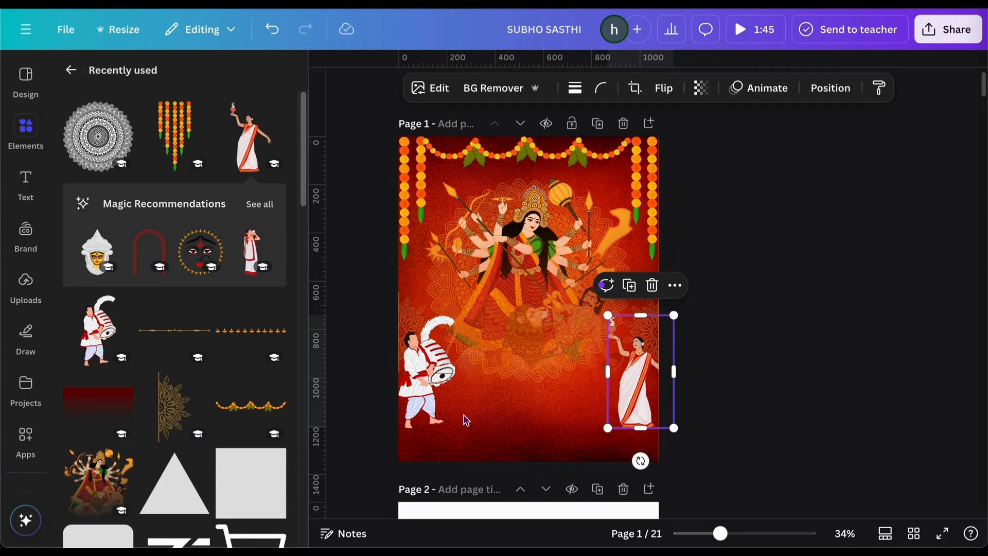
# Add a red gradient, flip it vertically, and align it and a duplicate with the page bottom
pyautogui.click(80, 394)
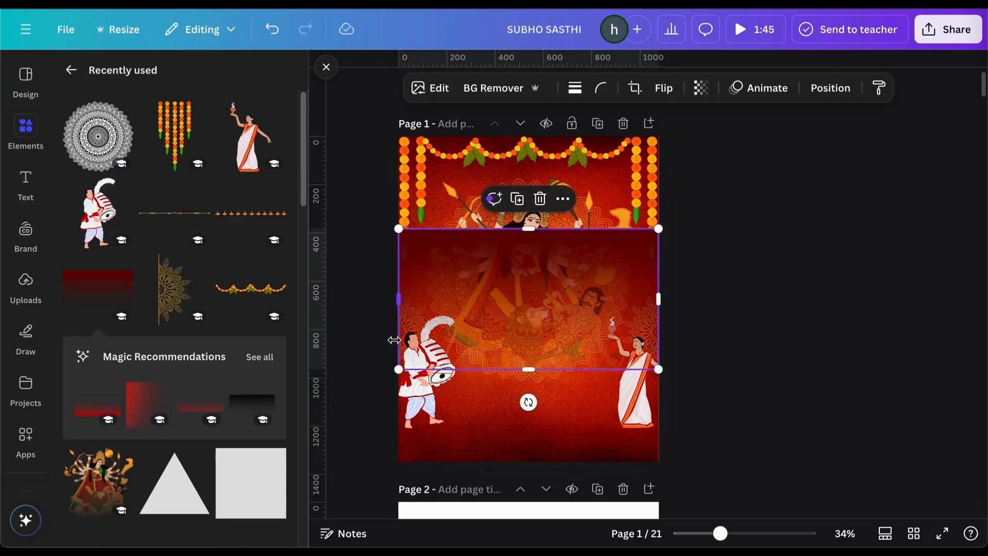
pyautogui.click(659, 91)
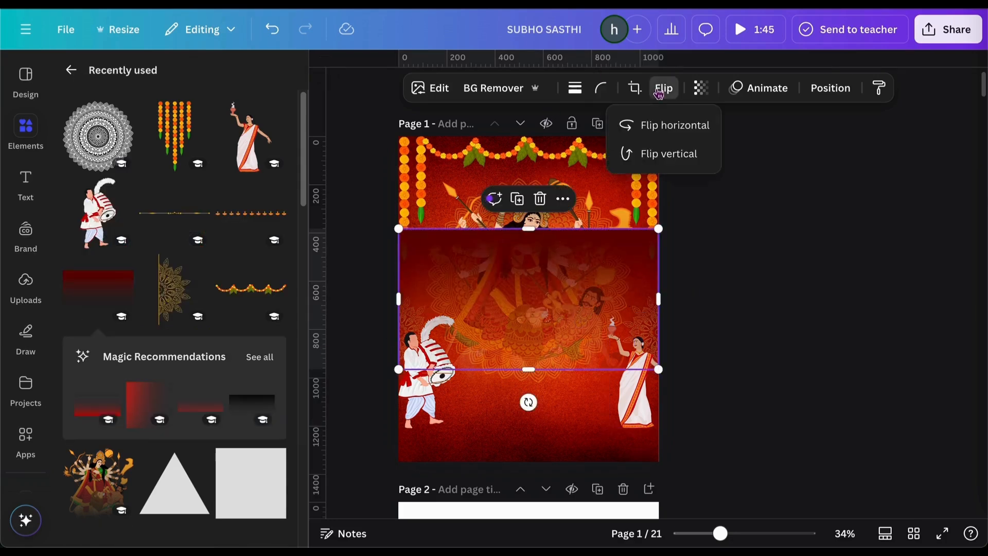
pyautogui.click(660, 154)
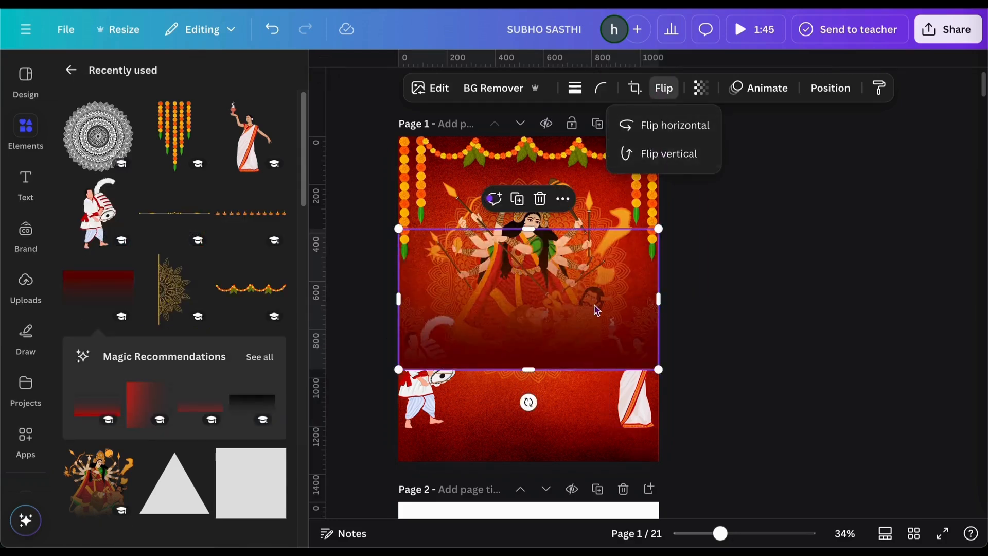
pyautogui.moveTo(592, 305); pyautogui.dragTo(595, 397)
pyautogui.click(514, 292)
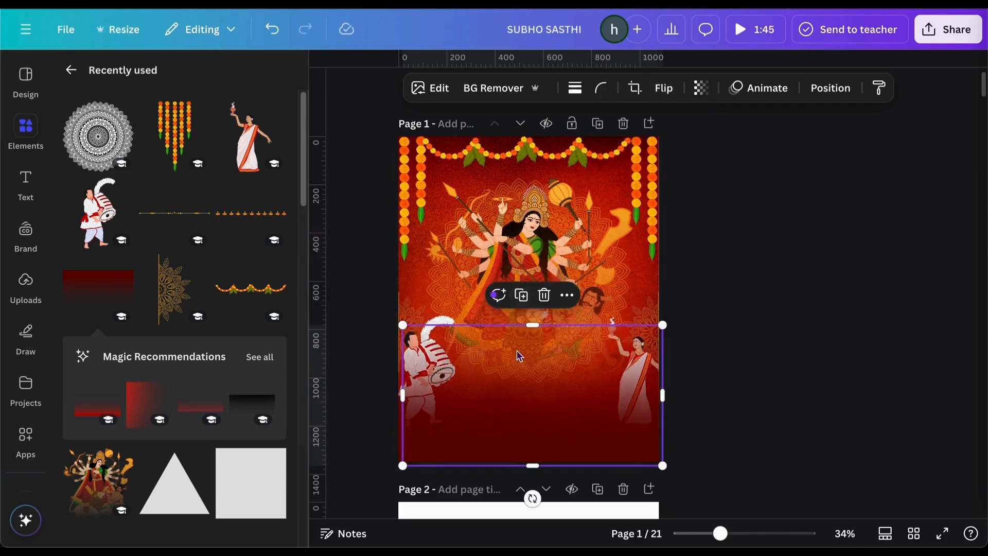
pyautogui.moveTo(516, 366); pyautogui.dragTo(513, 363)
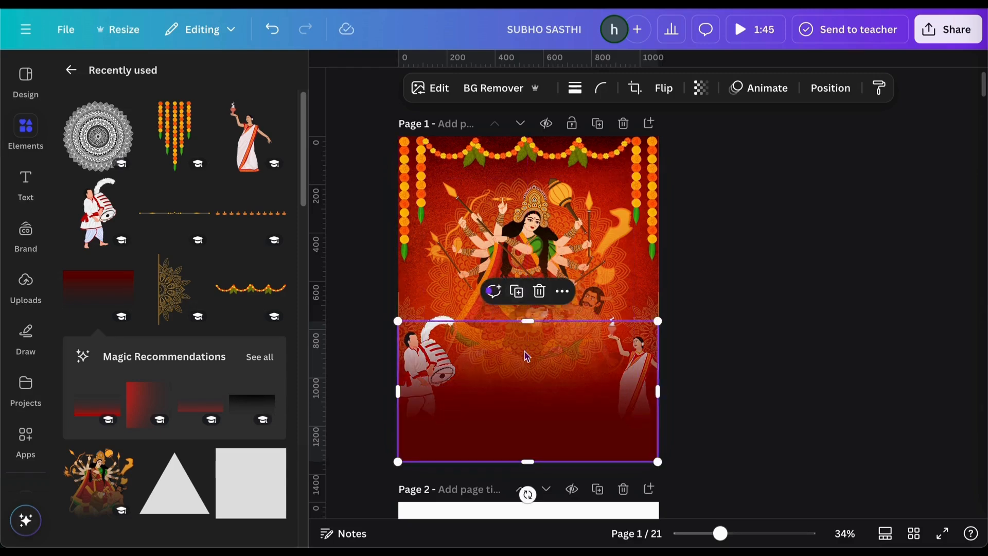
pyautogui.click(754, 327)
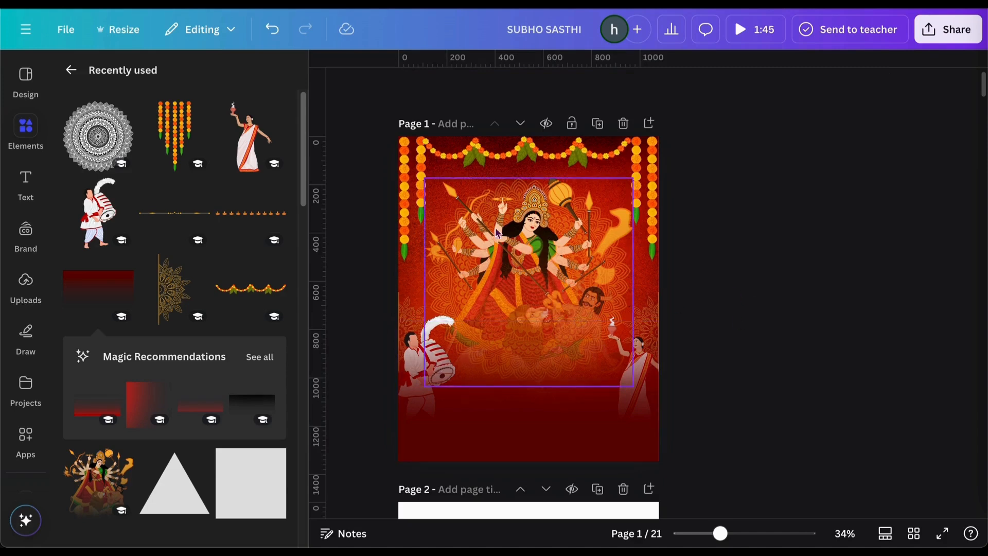
# Add the diya garland and size it as a thin strip at the bottom right
pyautogui.click(234, 220)
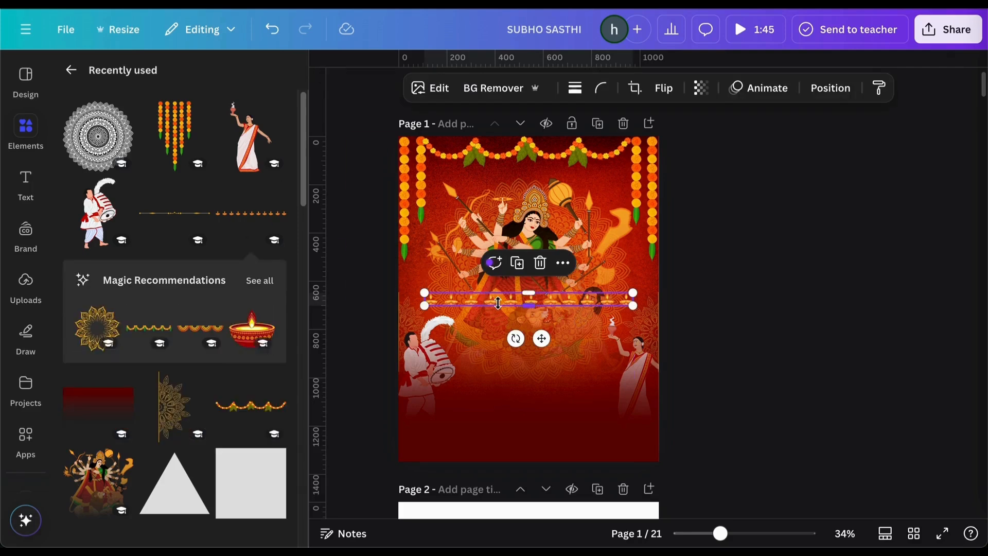
pyautogui.moveTo(566, 301); pyautogui.dragTo(577, 458)
pyautogui.hotkey('ctrl', 'z')
pyautogui.hotkey('ctrl', 'z')
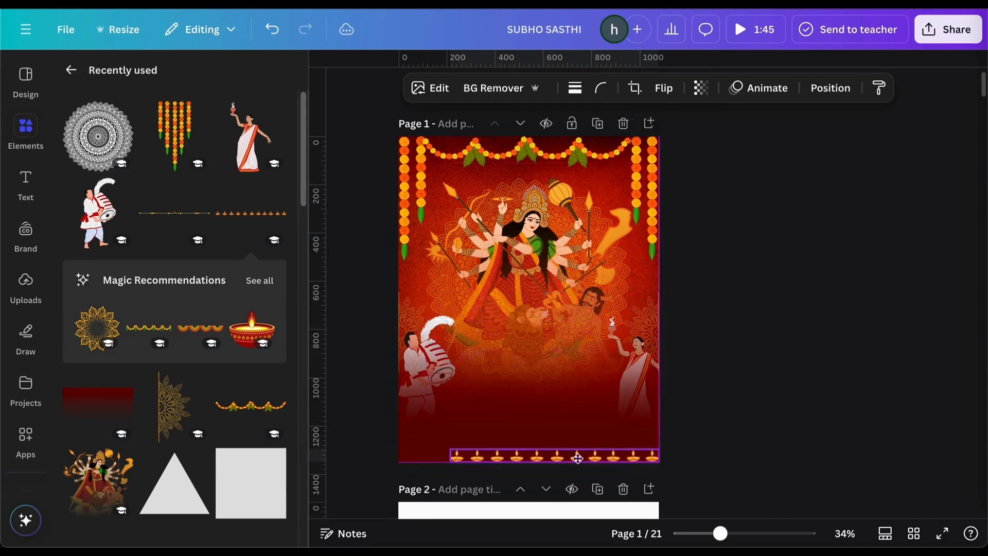
pyautogui.moveTo(450, 450); pyautogui.dragTo(496, 454)
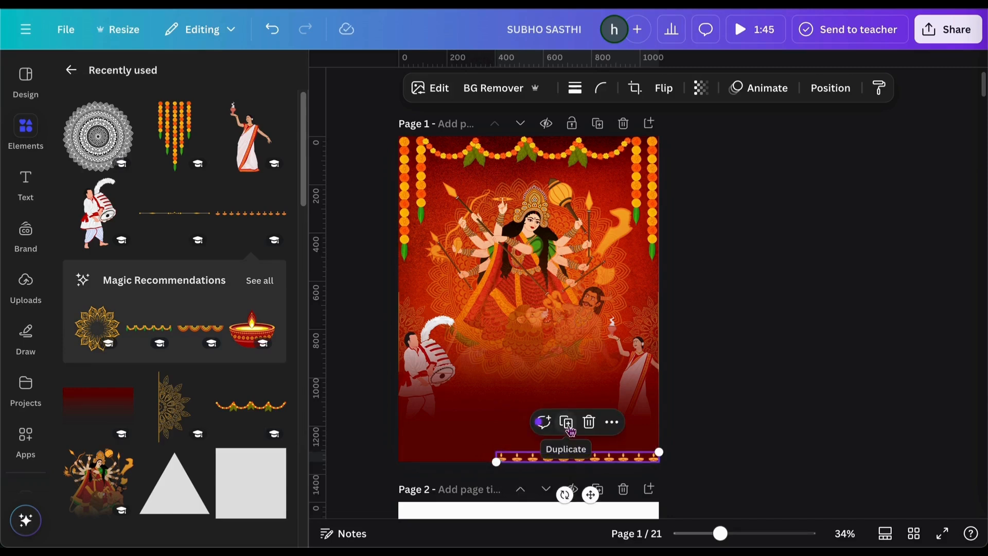
# Duplicate the diya garland and slide the copy left so both span the bottom edge
pyautogui.click(570, 429)
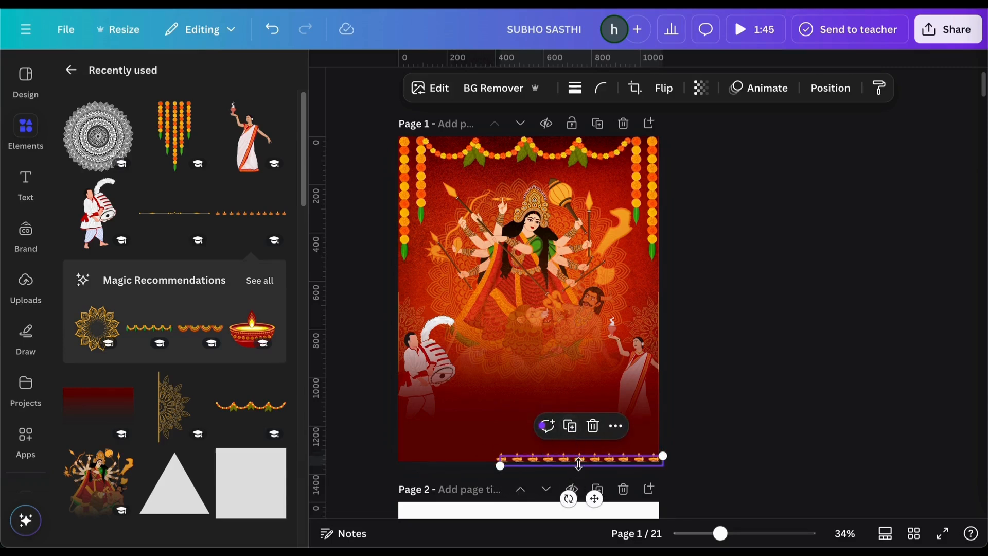
pyautogui.click(760, 430)
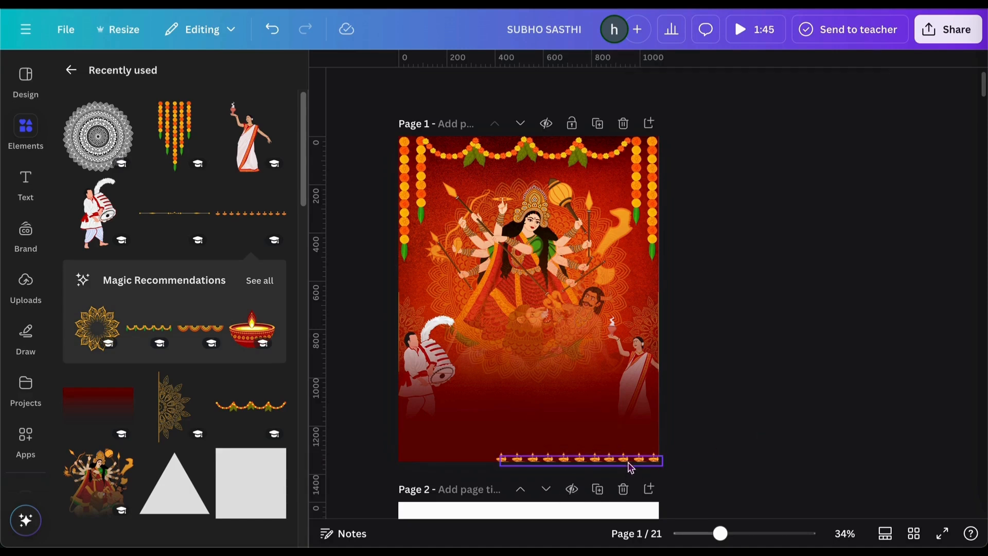
pyautogui.click(632, 465)
pyautogui.click(733, 461)
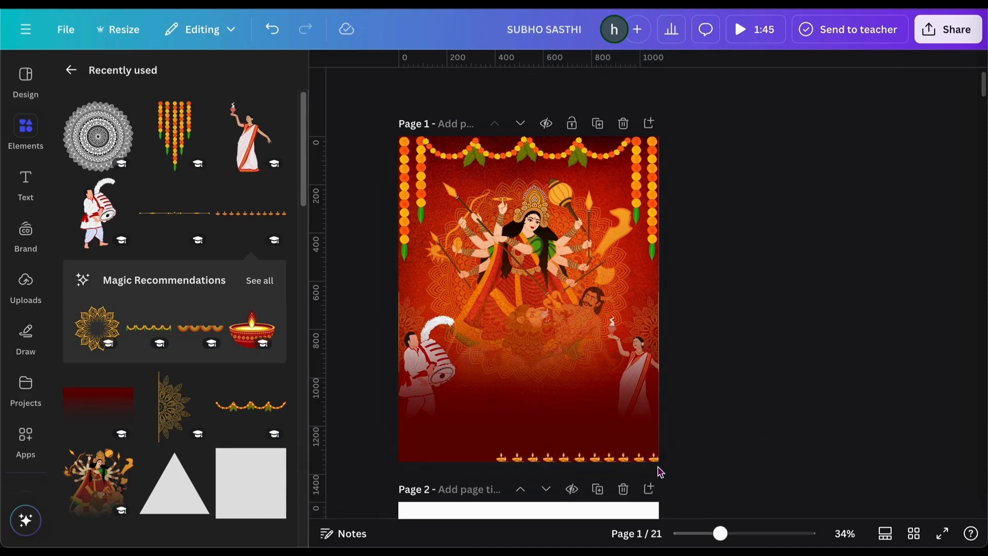
pyautogui.moveTo(647, 466); pyautogui.dragTo(419, 462)
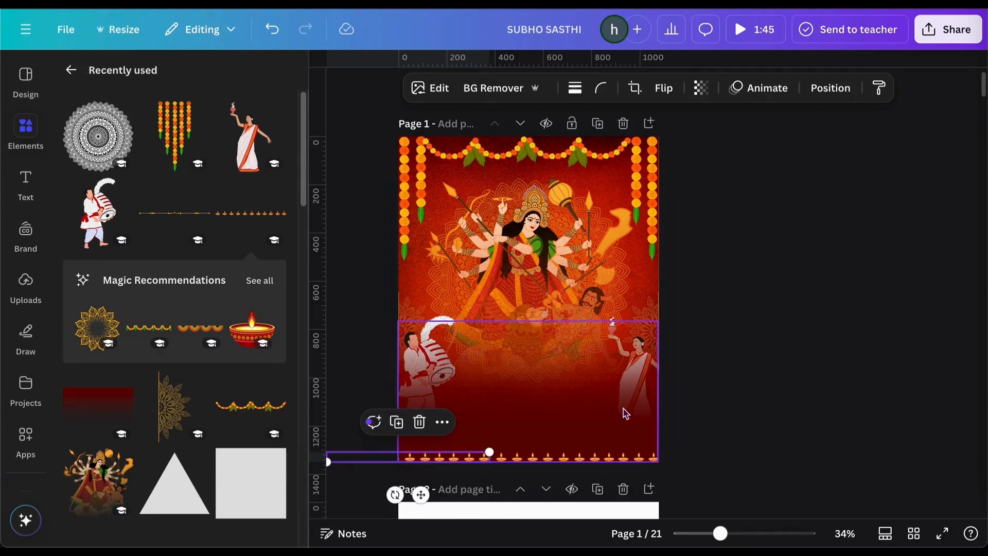
pyautogui.click(723, 391)
pyautogui.click(470, 457)
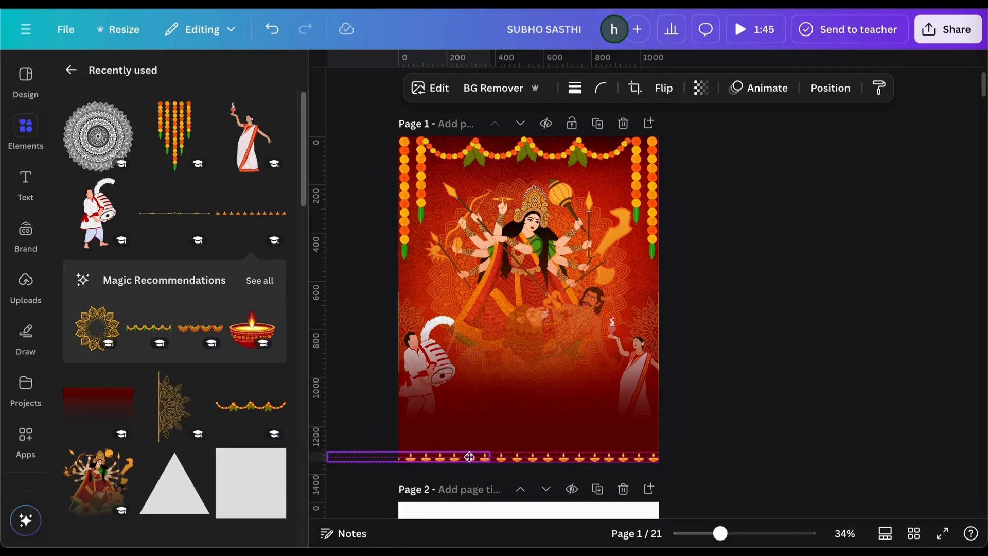
pyautogui.click(756, 391)
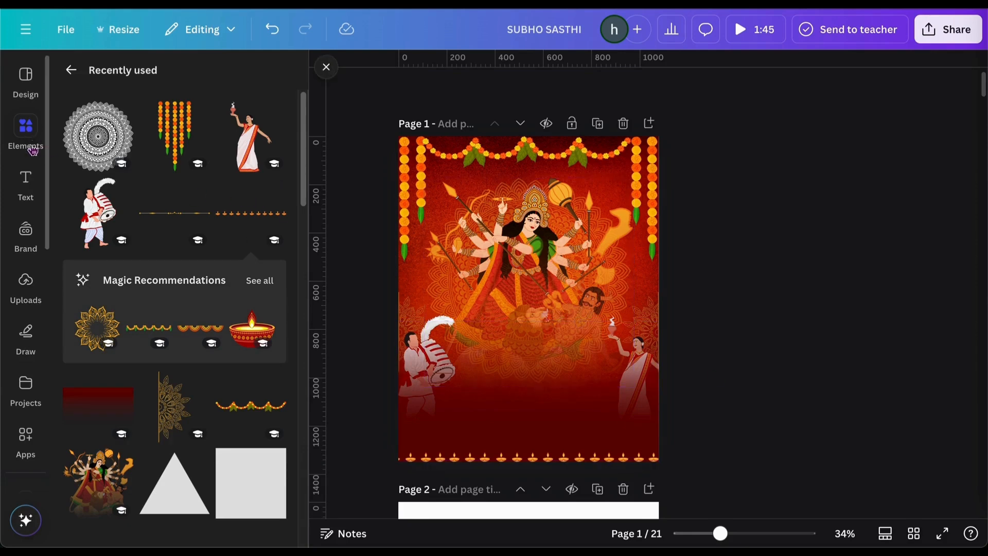
# Add a new text box and move it lower on the poster
pyautogui.click(25, 183)
pyautogui.click(195, 117)
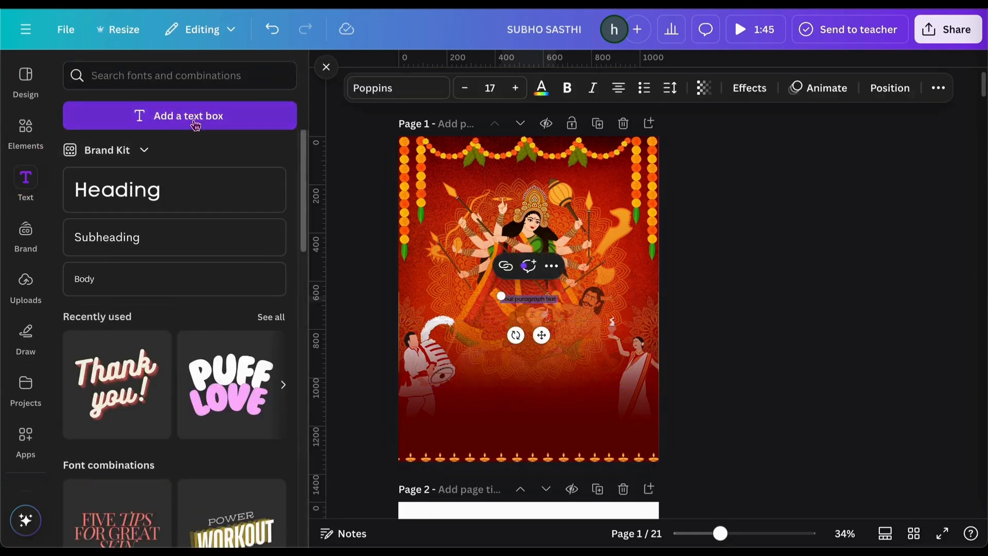
pyautogui.click(756, 296)
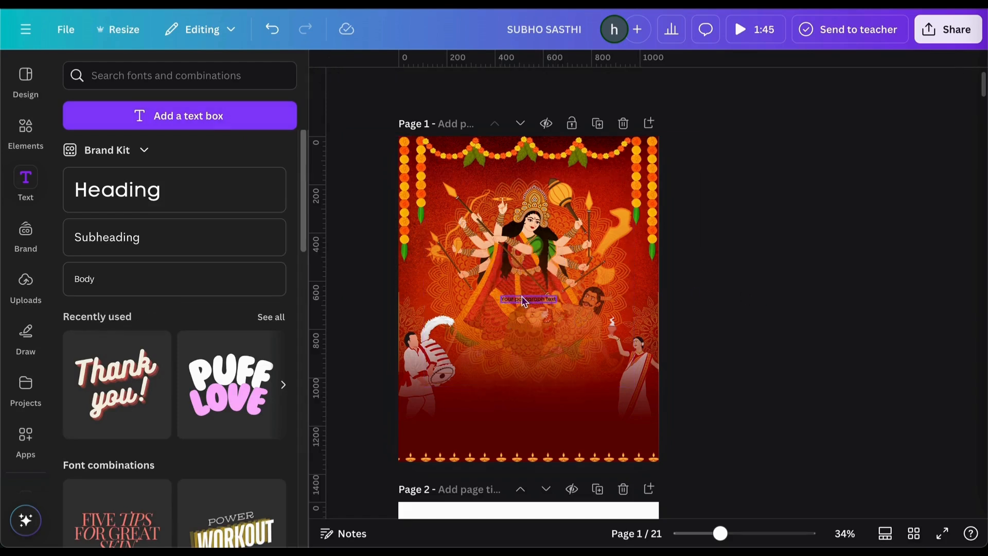
pyautogui.moveTo(524, 301); pyautogui.dragTo(524, 358)
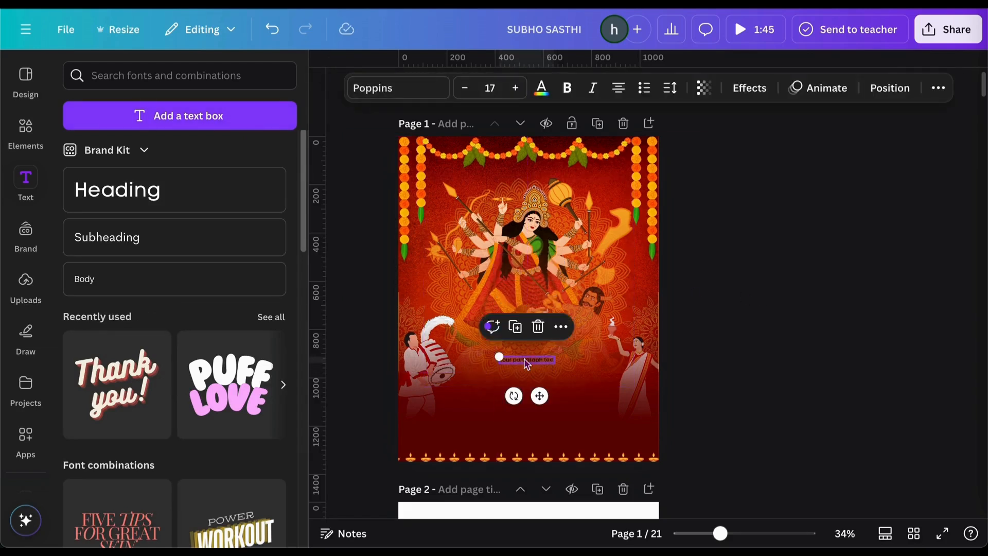
# Set the Happy text in Charm, enlarge it, and centre it horizontally on the page
pyautogui.click(408, 87)
pyautogui.click(175, 302)
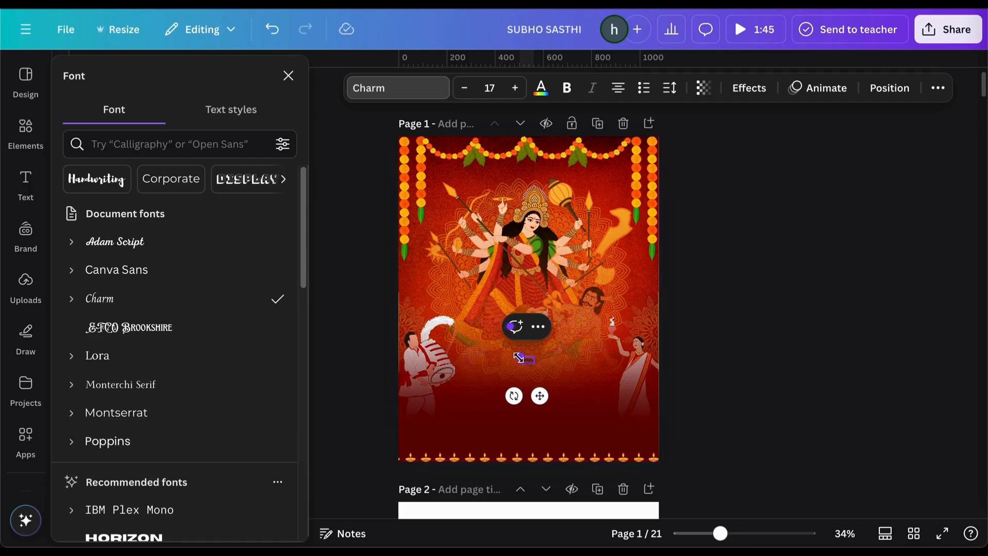
pyautogui.moveTo(518, 355); pyautogui.dragTo(495, 345)
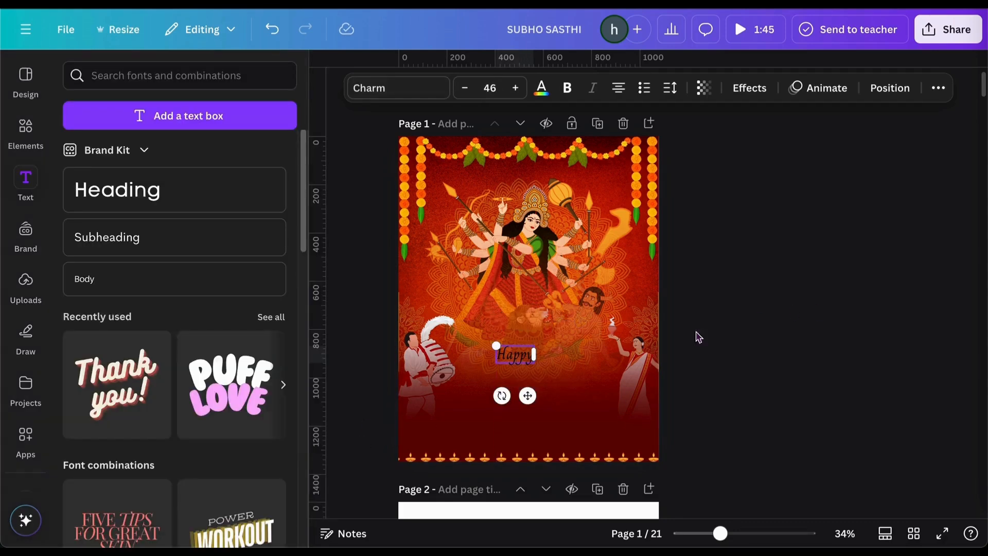
pyautogui.click(684, 341)
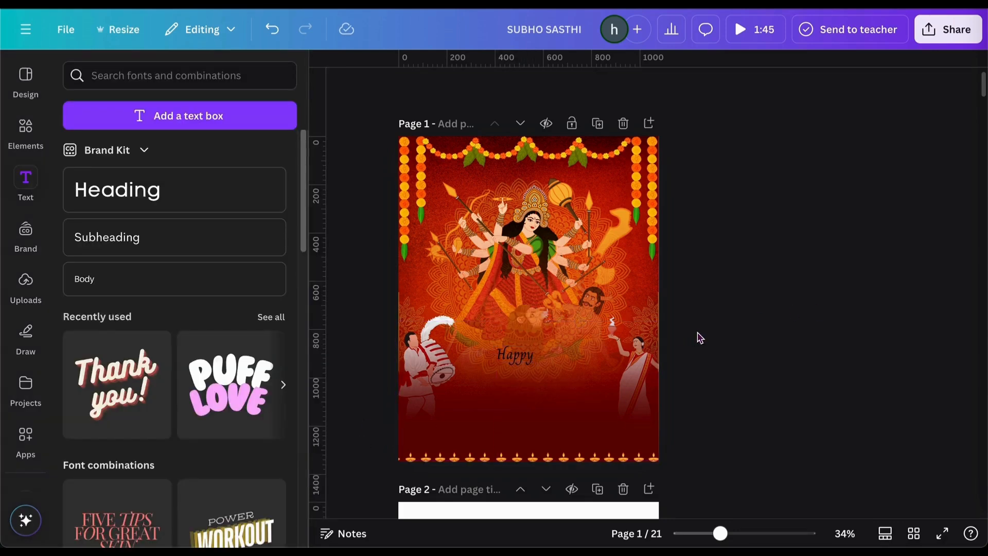
pyautogui.click(509, 365)
pyautogui.moveTo(509, 366); pyautogui.dragTo(521, 353)
pyautogui.click(890, 88)
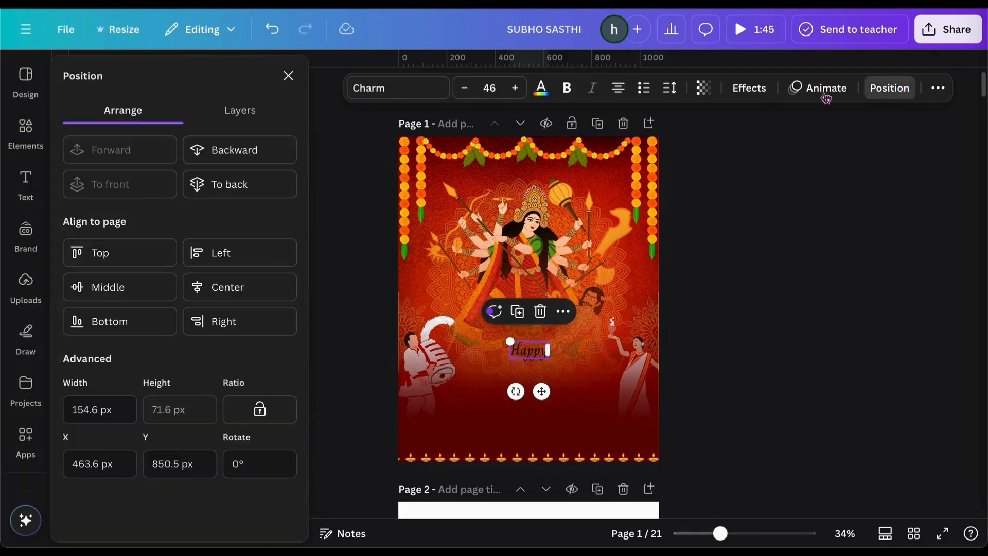
pyautogui.click(276, 289)
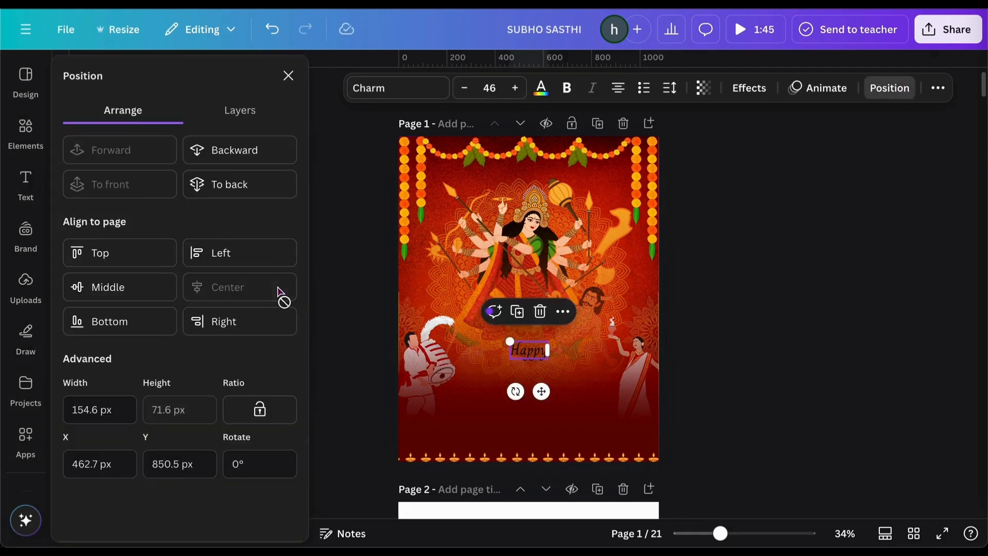
# Colour Happy light grey (#ececec) and place a duplicate just below it
pyautogui.click(538, 90)
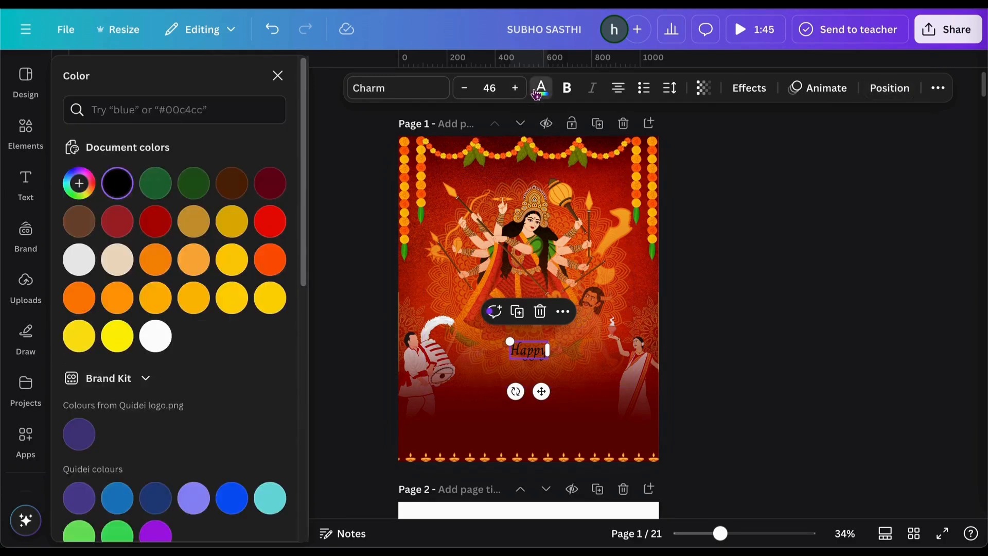
pyautogui.click(77, 267)
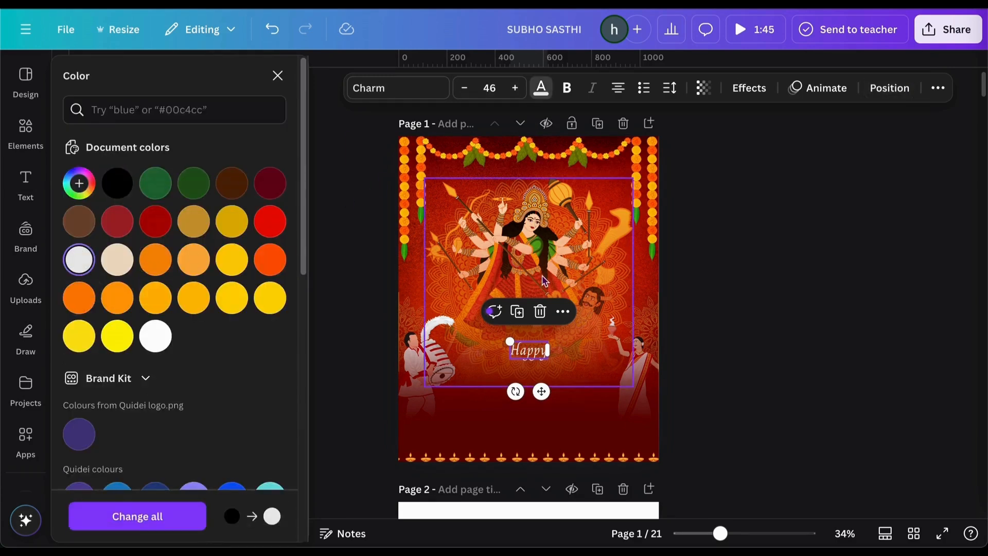
pyautogui.click(520, 313)
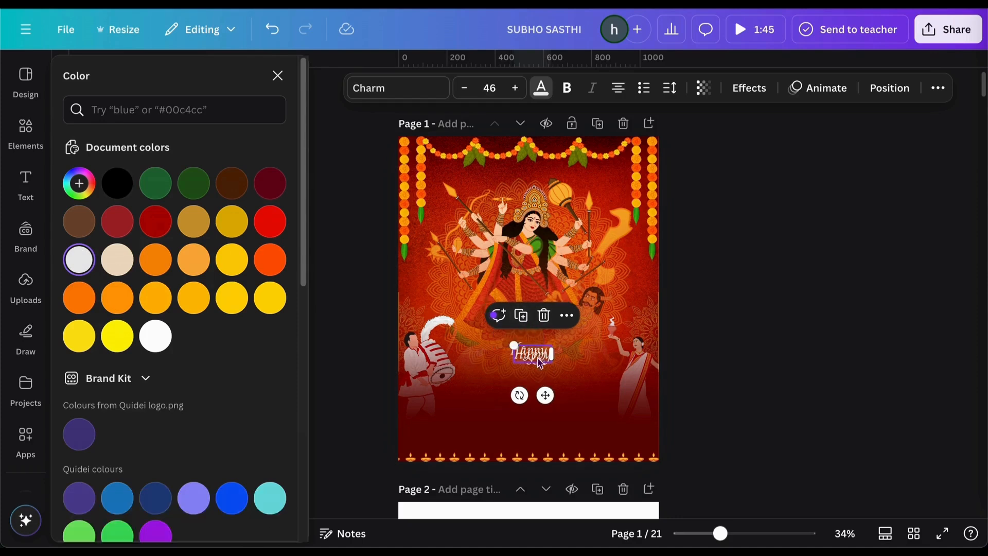
pyautogui.moveTo(539, 363); pyautogui.dragTo(533, 369)
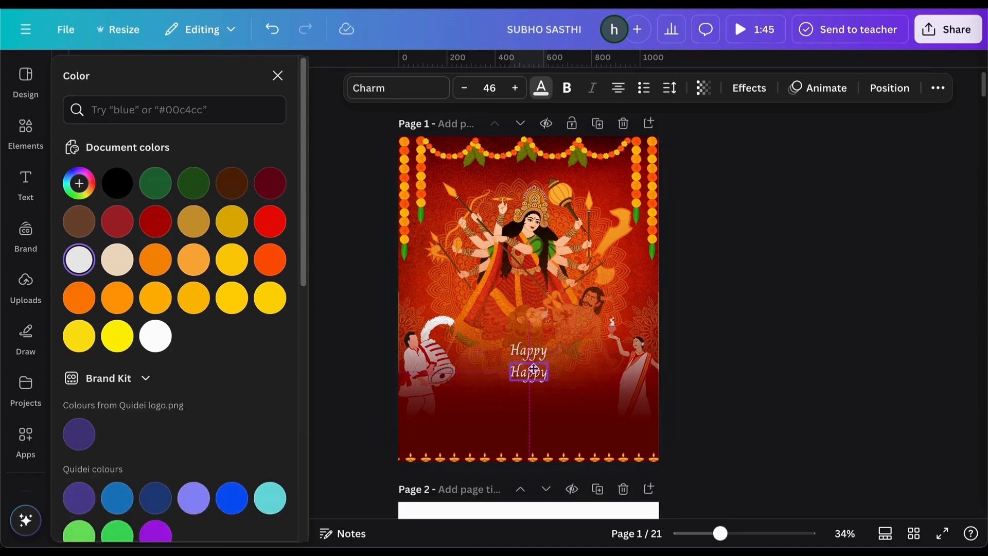
# Retype the copy as 'Durga Puja' and enlarge it to about size 81
pyautogui.doubleClick(534, 371)
pyautogui.press('BackSpace')
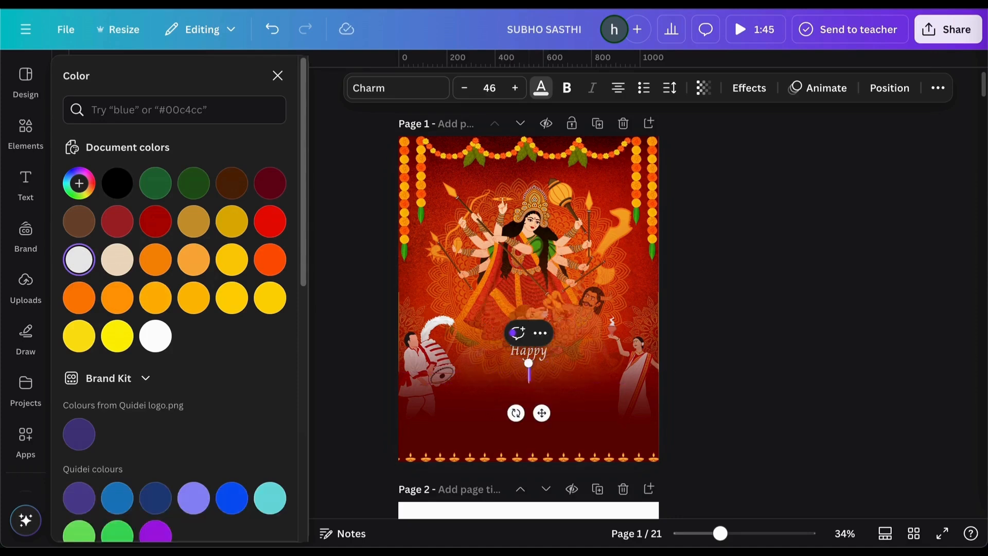
pyautogui.write('Durga P')
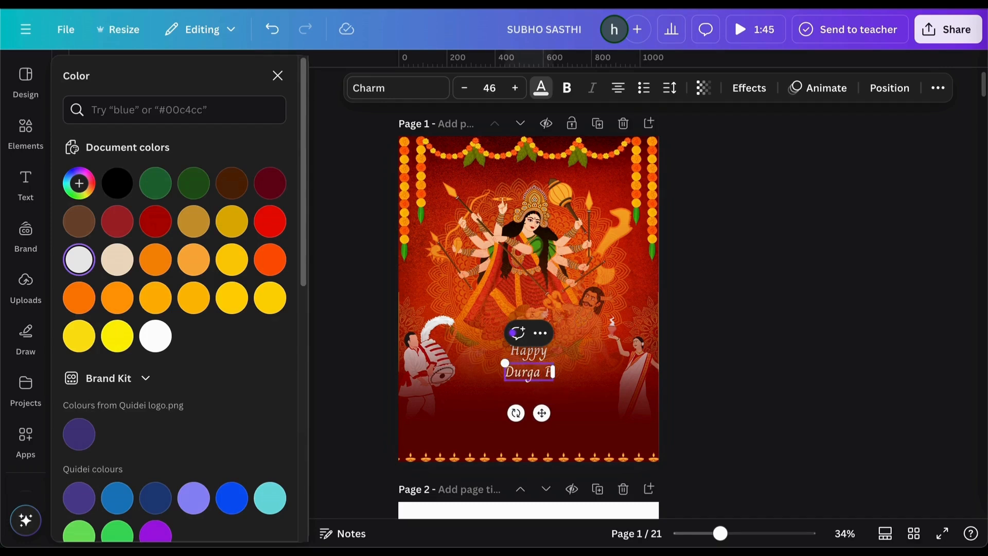
pyautogui.write('uja')
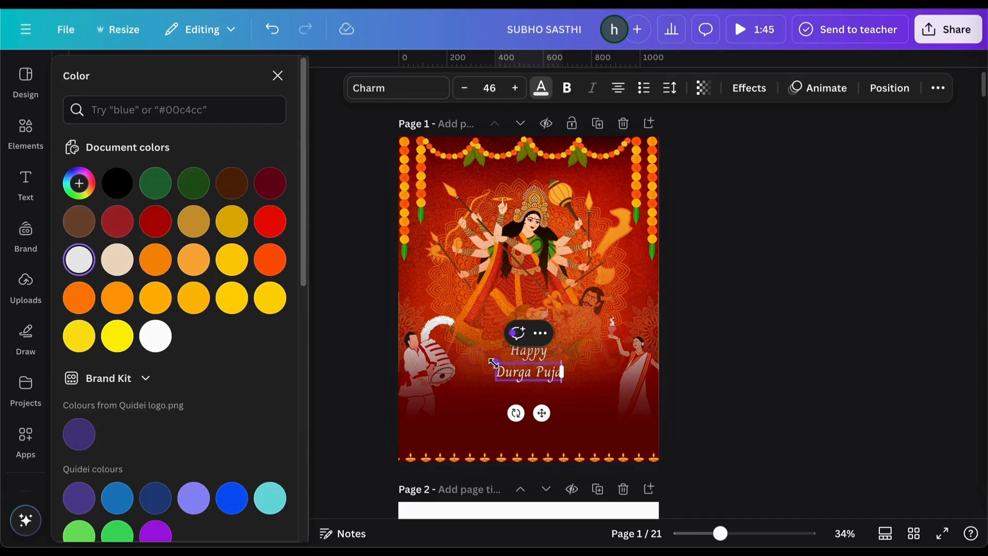
pyautogui.moveTo(495, 363); pyautogui.dragTo(461, 354)
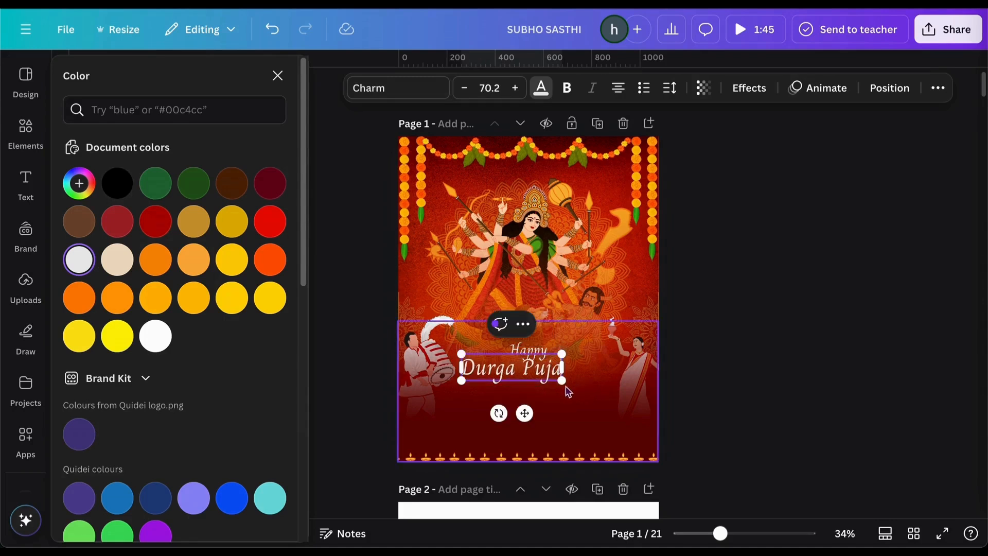
pyautogui.moveTo(562, 381); pyautogui.dragTo(581, 392)
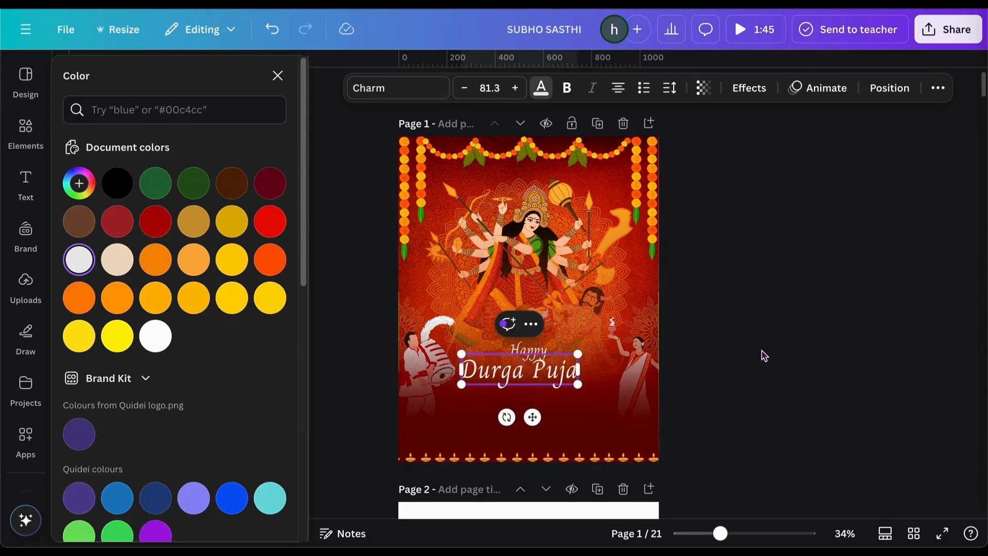
pyautogui.click(710, 375)
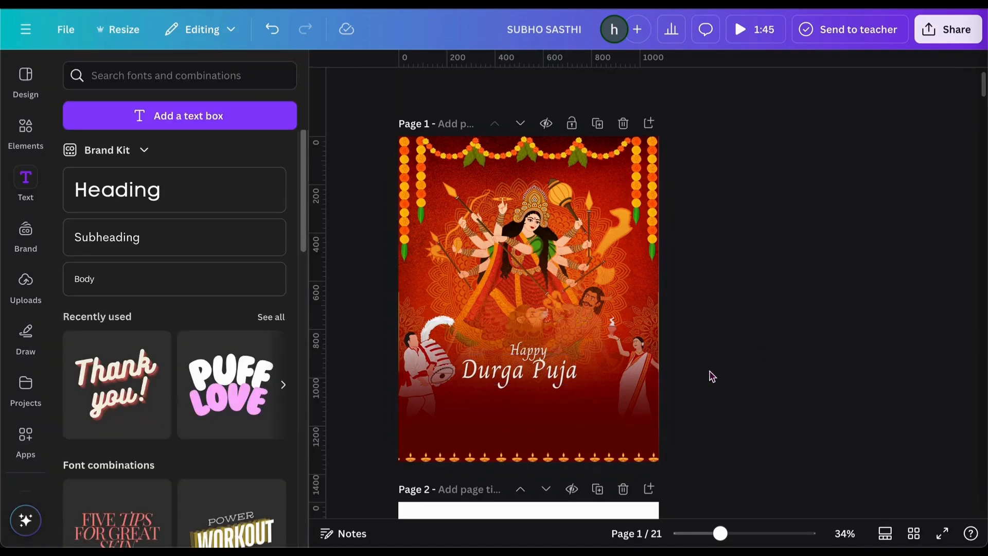
# Centre the Durga Puja text horizontally under Happy
pyautogui.click(541, 379)
pyautogui.moveTo(541, 379); pyautogui.dragTo(547, 376)
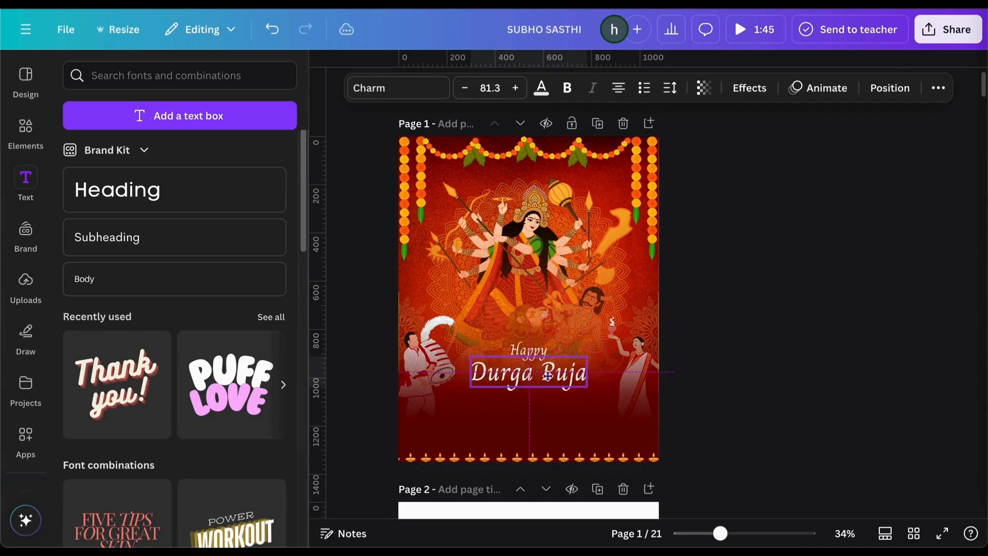
pyautogui.click(889, 88)
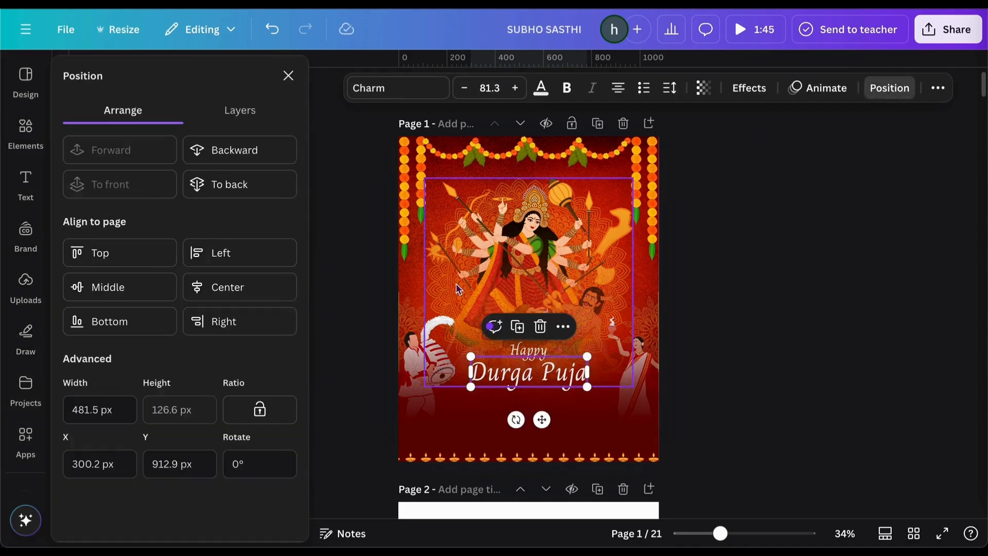
pyautogui.click(246, 297)
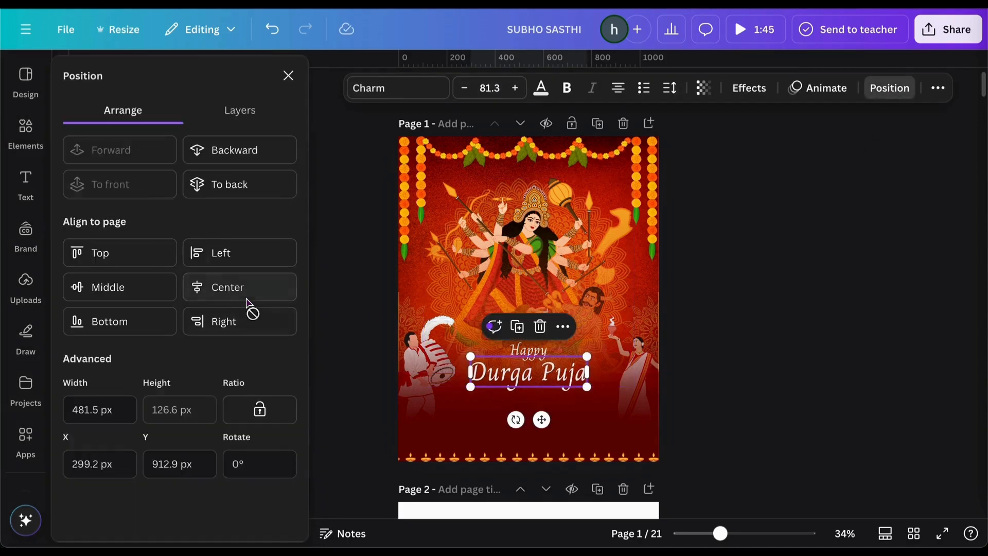
pyautogui.click(697, 257)
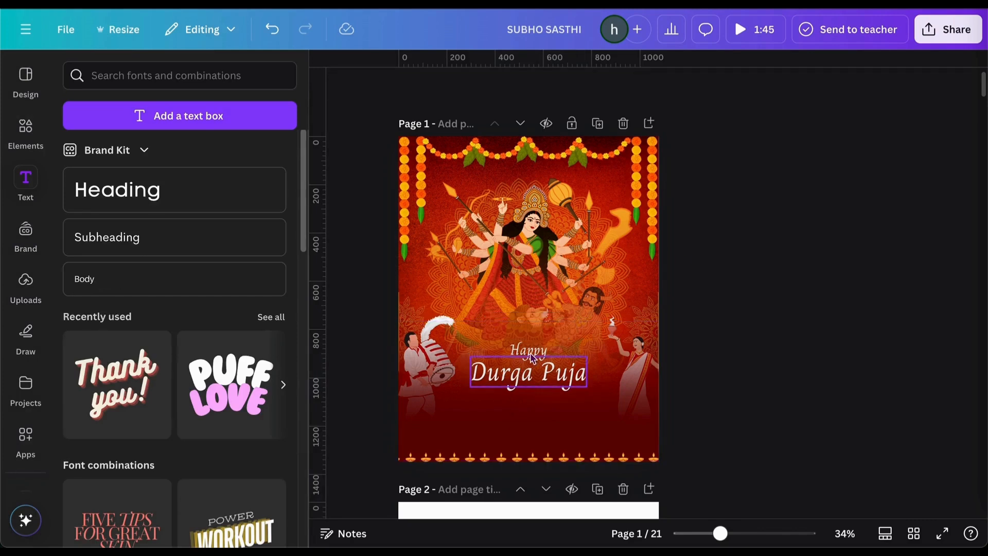
pyautogui.click(542, 374)
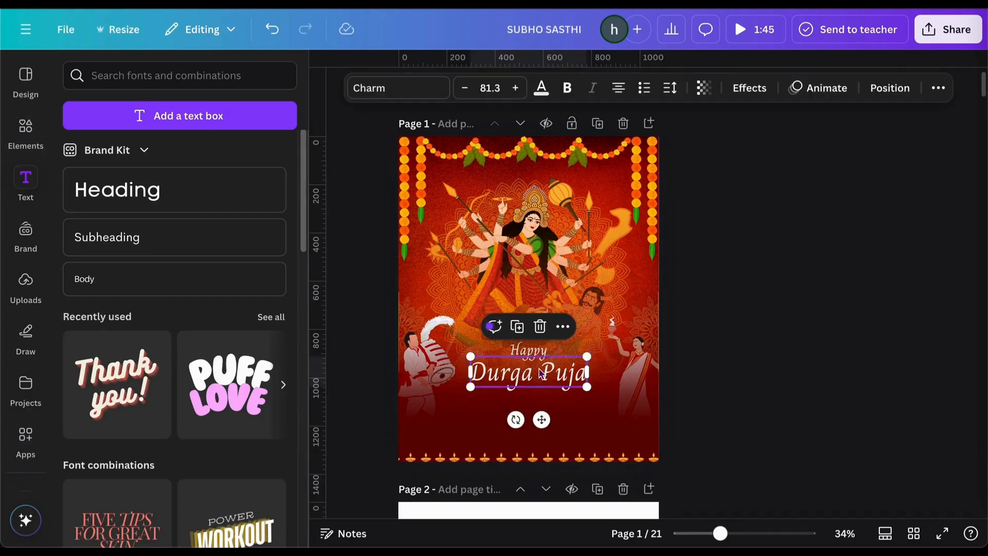
pyautogui.click(20, 135)
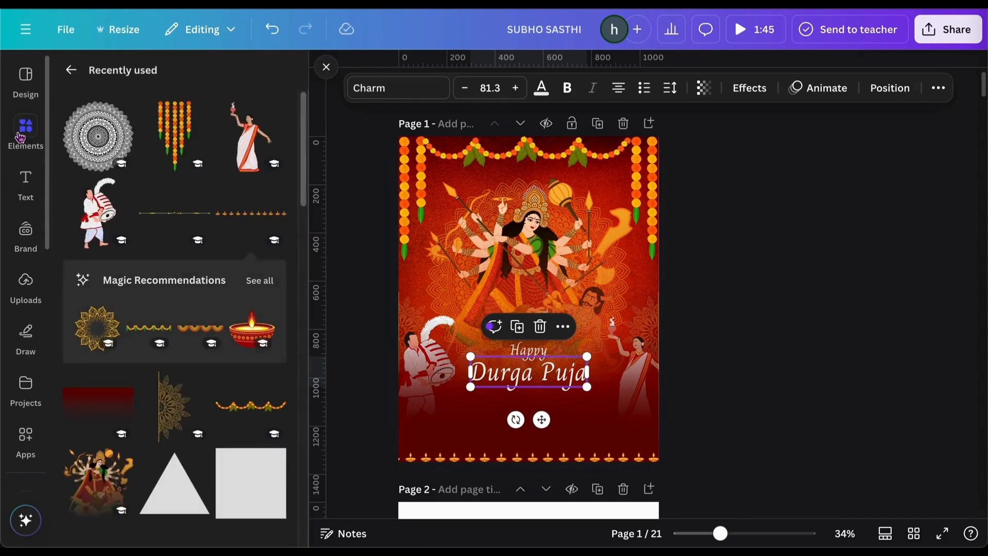
# Add the gold divider under Durga Puja, lengthen it both ways and centre it horizontally
pyautogui.click(170, 213)
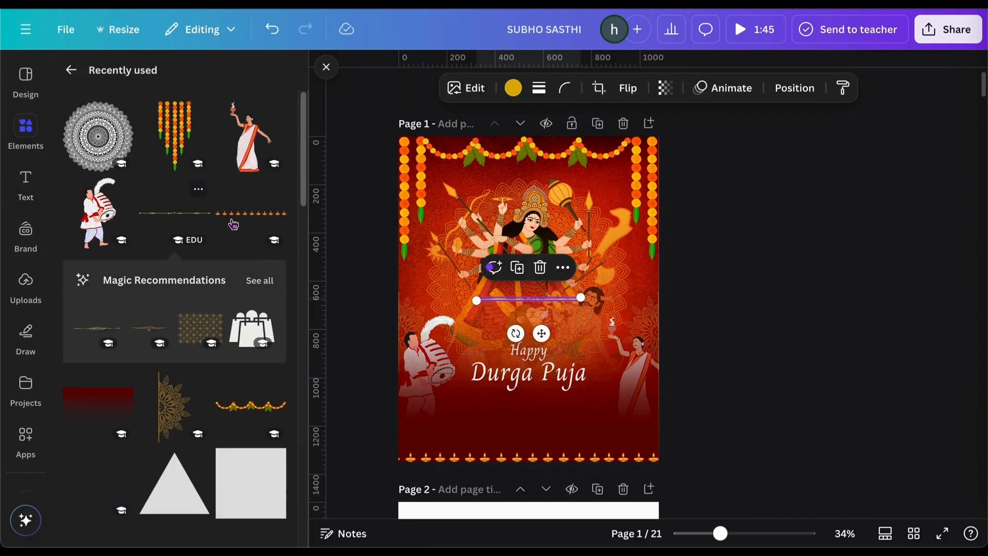
pyautogui.click(685, 253)
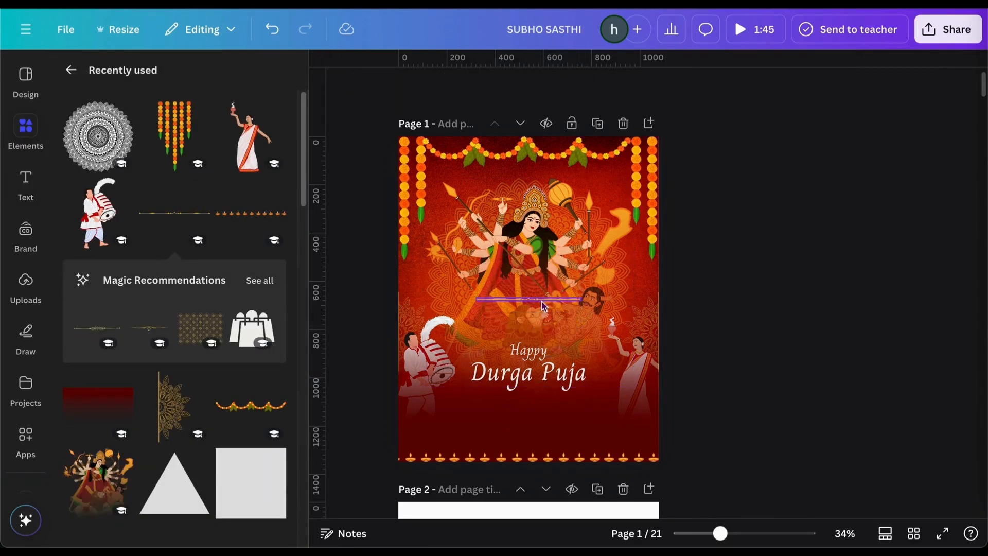
pyautogui.moveTo(544, 307); pyautogui.dragTo(592, 392)
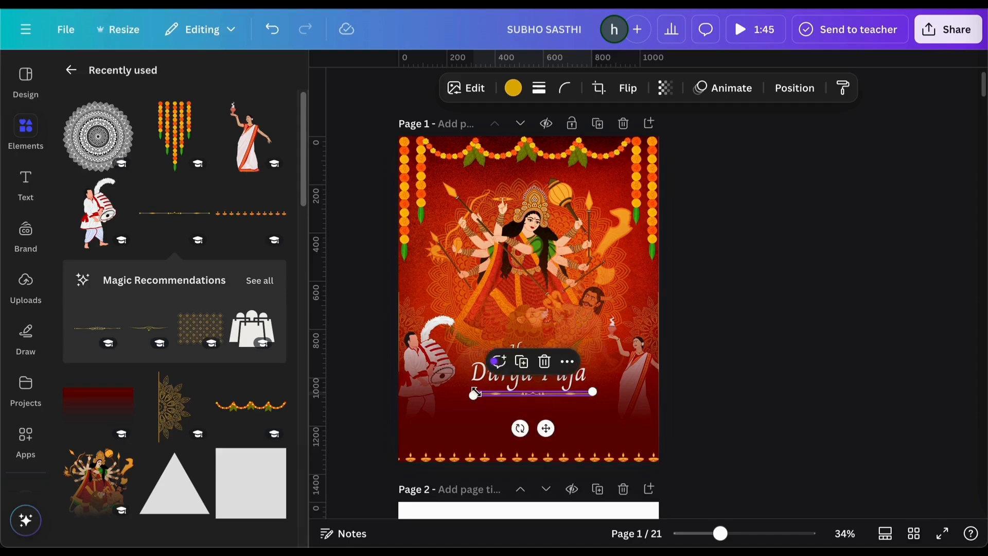
pyautogui.moveTo(464, 393); pyautogui.dragTo(459, 394)
pyautogui.moveTo(595, 391); pyautogui.dragTo(601, 391)
pyautogui.click(796, 90)
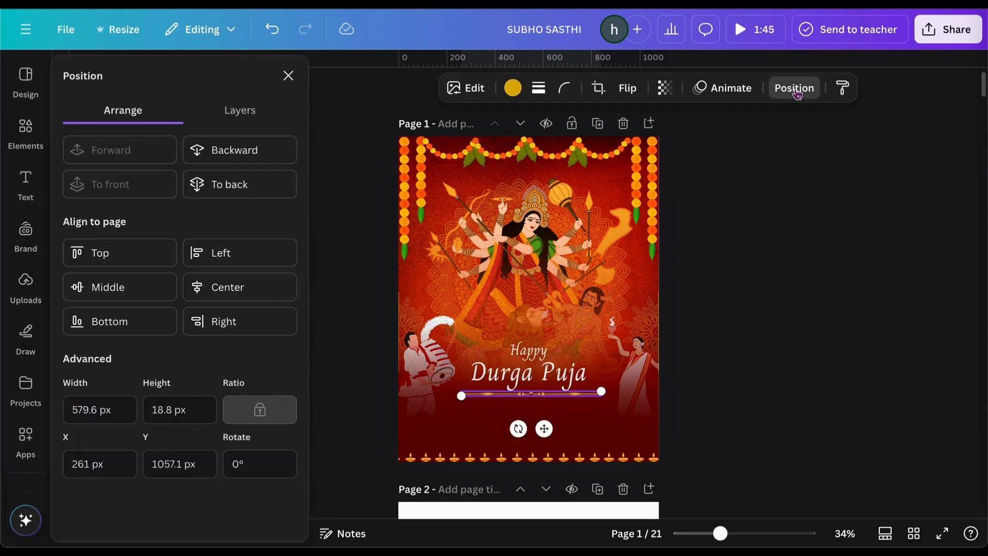
pyautogui.click(224, 287)
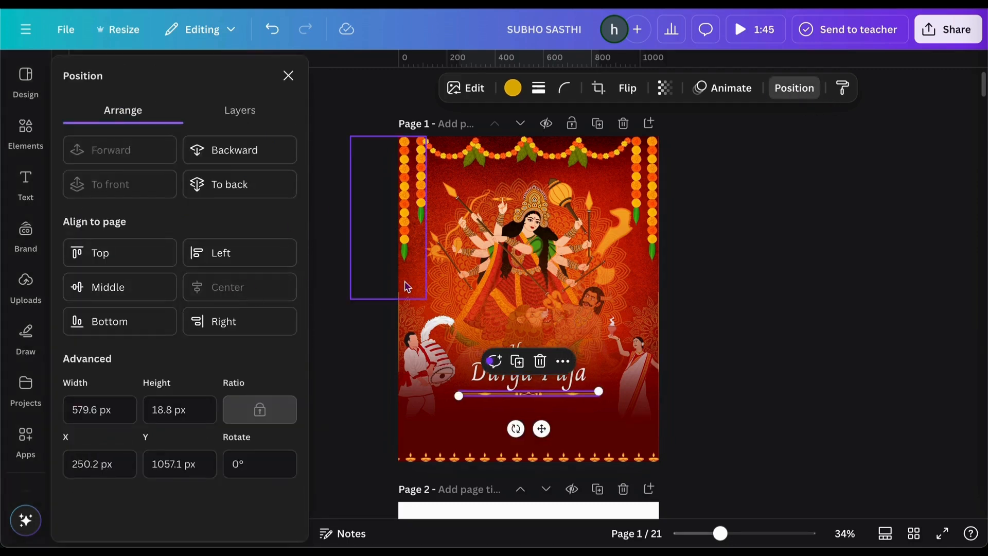
pyautogui.click(781, 207)
pyautogui.click(781, 207)
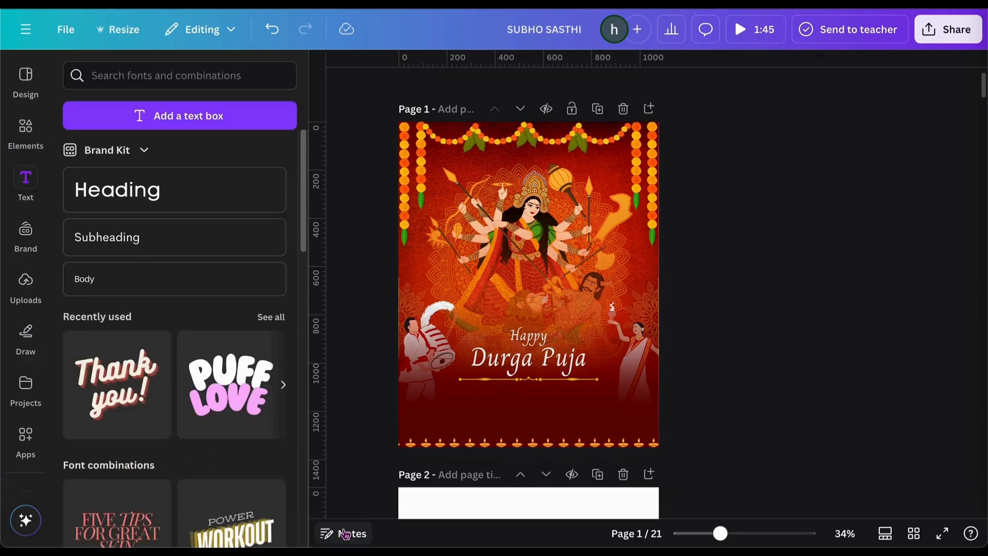
# Add a paragraph box below Durga Puja and paste the greeting sentence into it
pyautogui.click(195, 121)
pyautogui.click(878, 260)
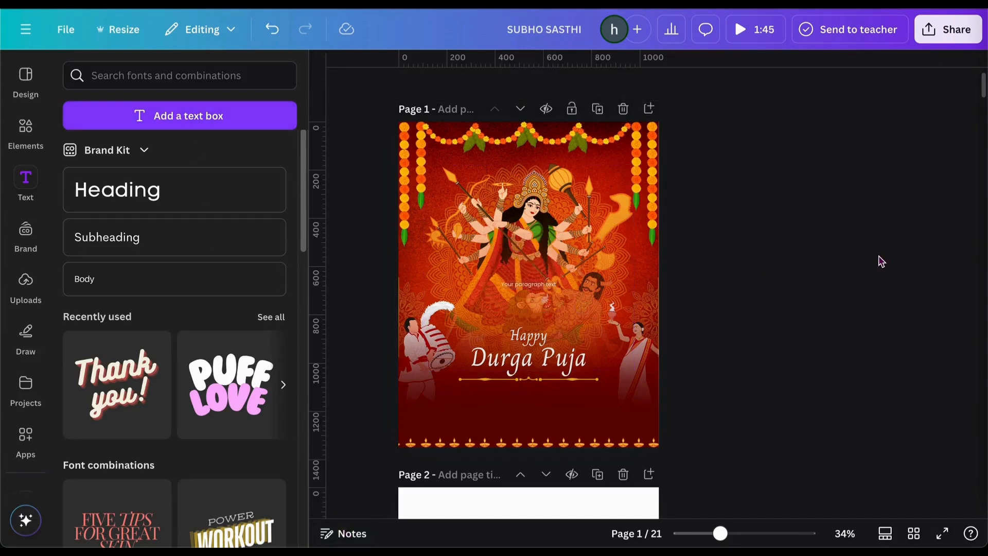
pyautogui.moveTo(547, 286); pyautogui.dragTo(536, 393)
pyautogui.doubleClick(527, 393)
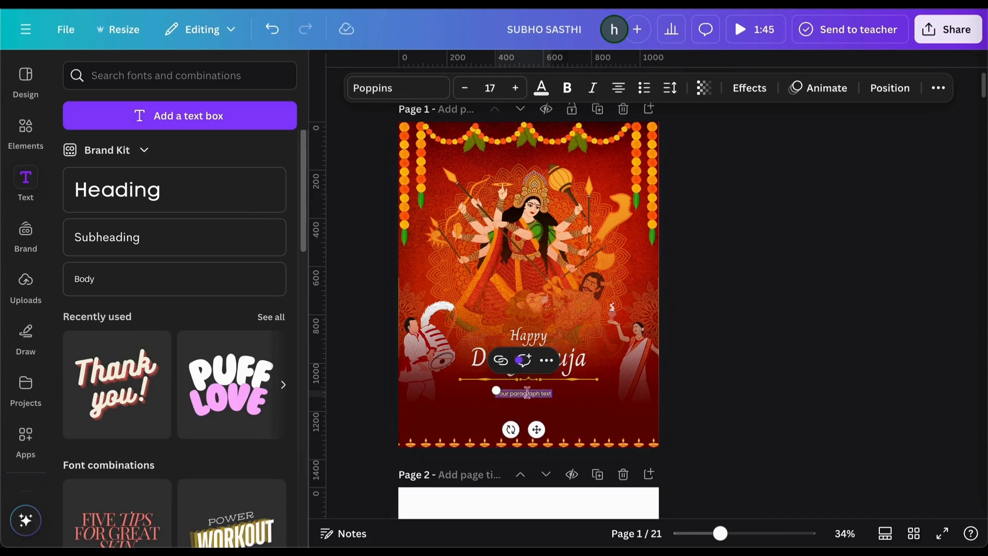
pyautogui.press('BackSpace')
pyautogui.write('May the divine light of Ma Durga illuminate your life with endless joy. Happy Durga Puja!')
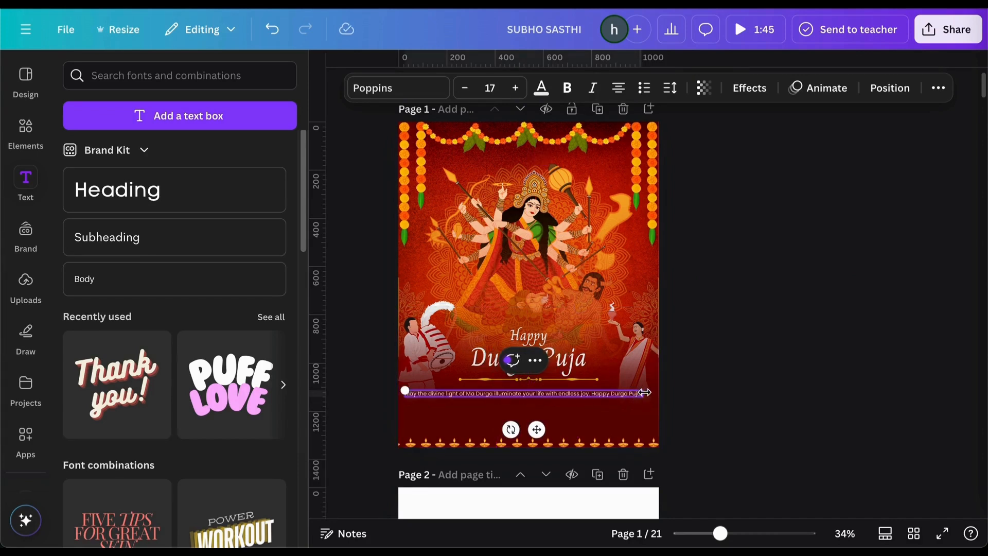
pyautogui.moveTo(644, 393); pyautogui.dragTo(615, 437)
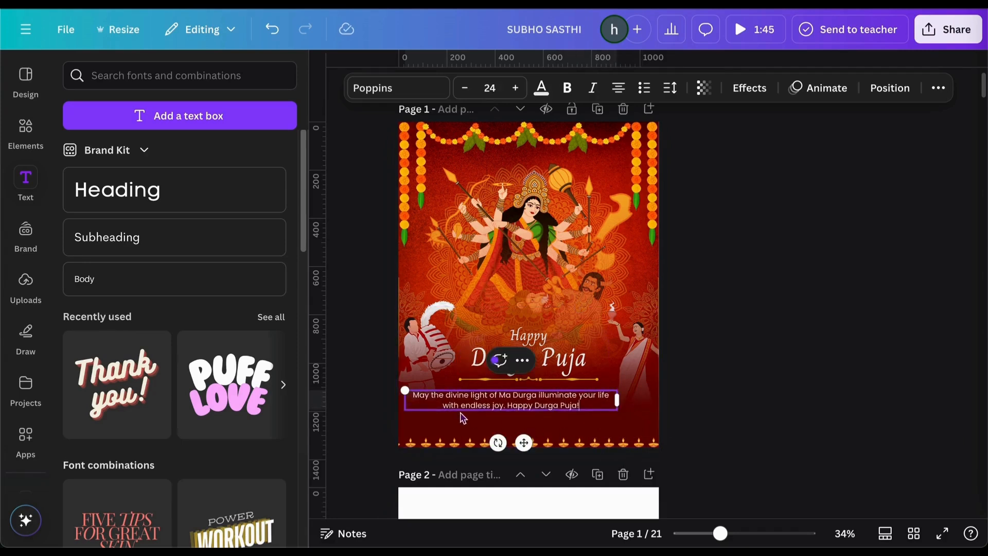
# Set the greeting in Lora and centre it horizontally on the page
pyautogui.click(422, 88)
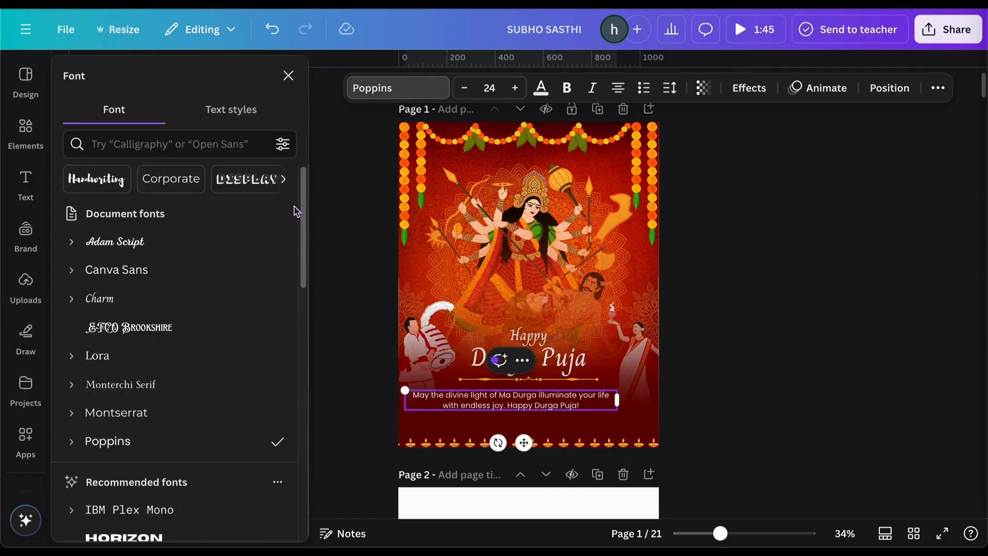
pyautogui.click(173, 355)
pyautogui.press('Escape')
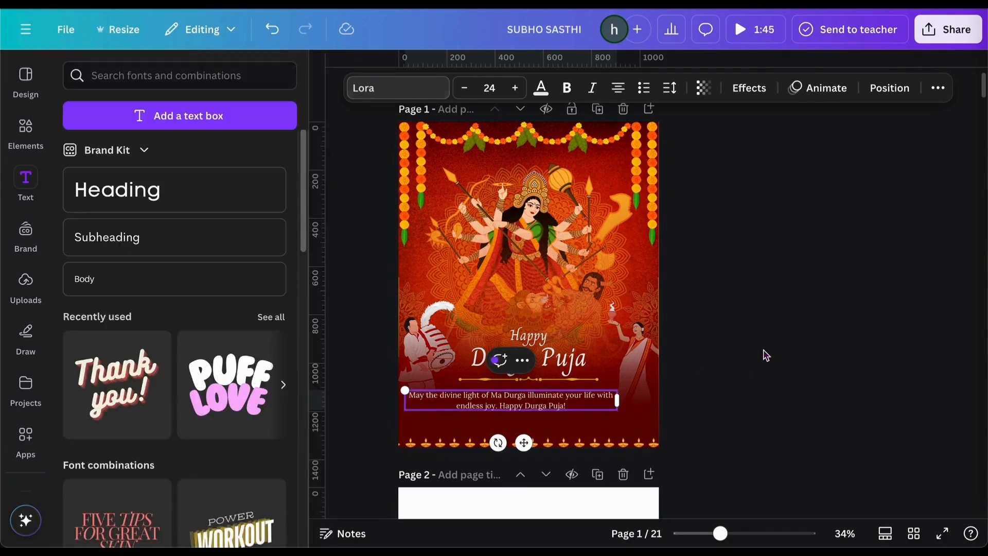
pyautogui.click(746, 375)
pyautogui.click(539, 407)
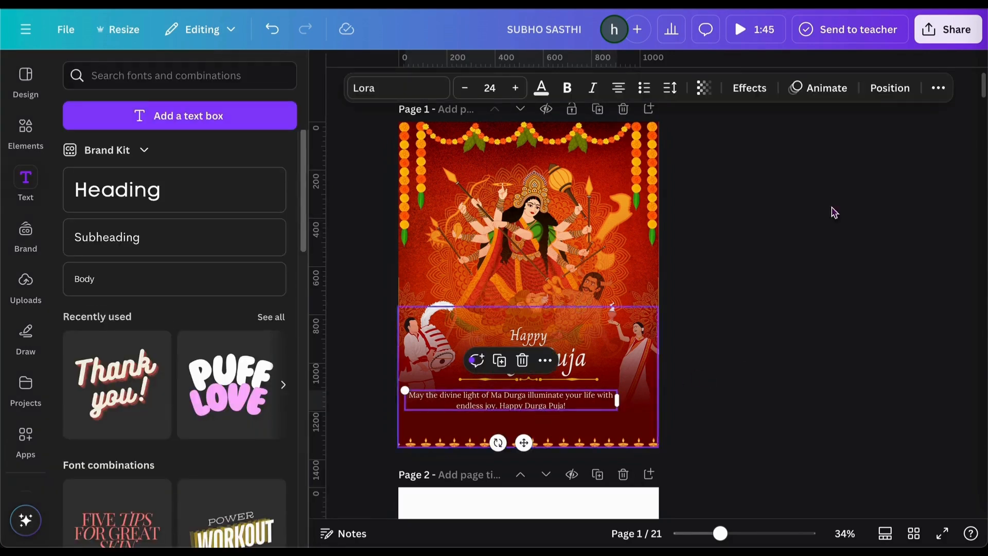
pyautogui.click(889, 88)
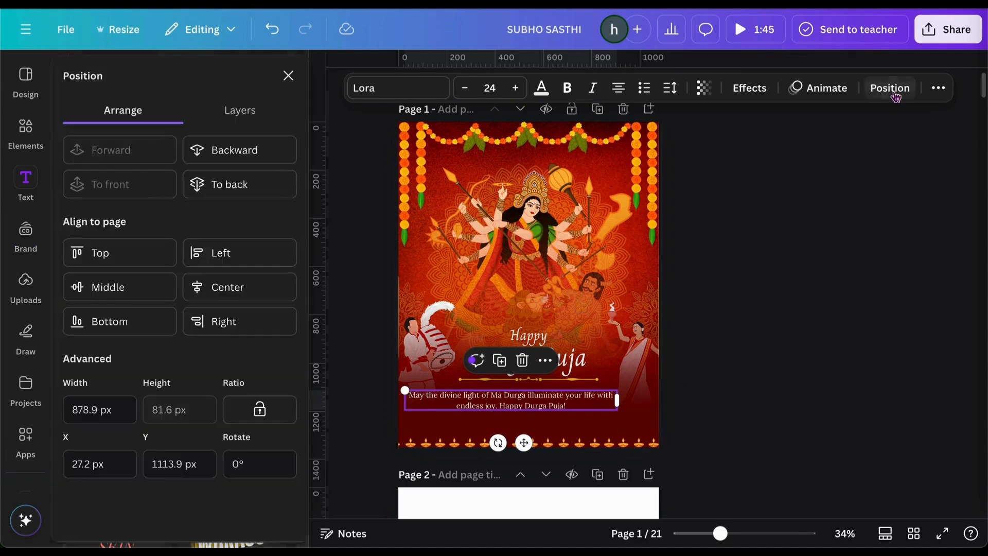
pyautogui.click(265, 288)
pyautogui.click(772, 340)
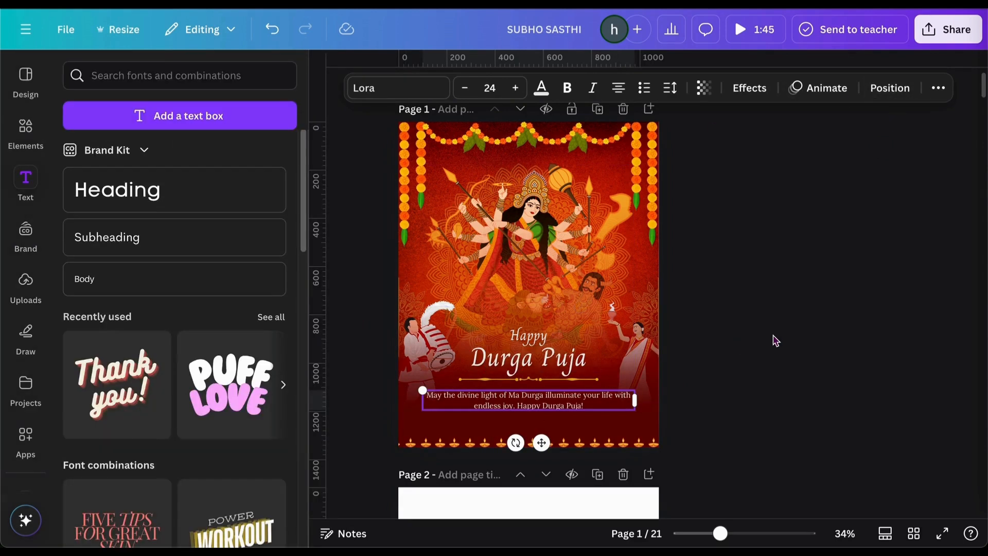
# Narrow the message box so it wraps after 'your', then re-centre it horizontally
pyautogui.click(553, 407)
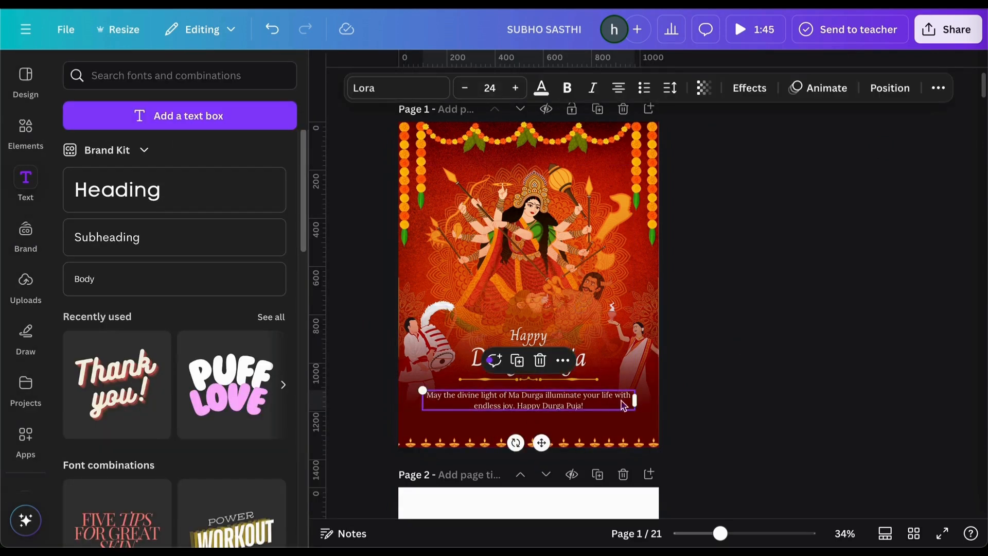
pyautogui.moveTo(635, 400); pyautogui.dragTo(598, 399)
pyautogui.click(771, 362)
pyautogui.moveTo(527, 410); pyautogui.dragTo(538, 403)
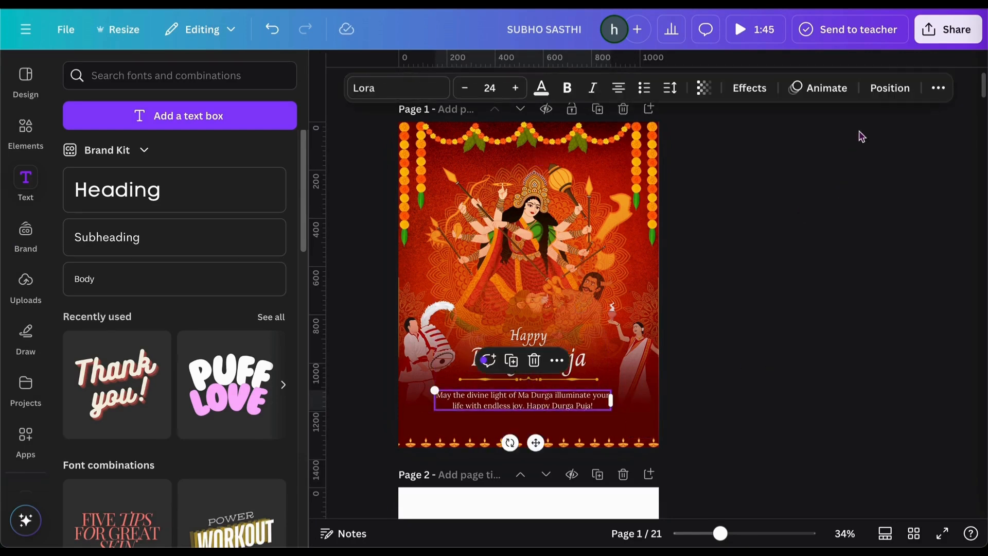
pyautogui.click(890, 87)
pyautogui.click(240, 288)
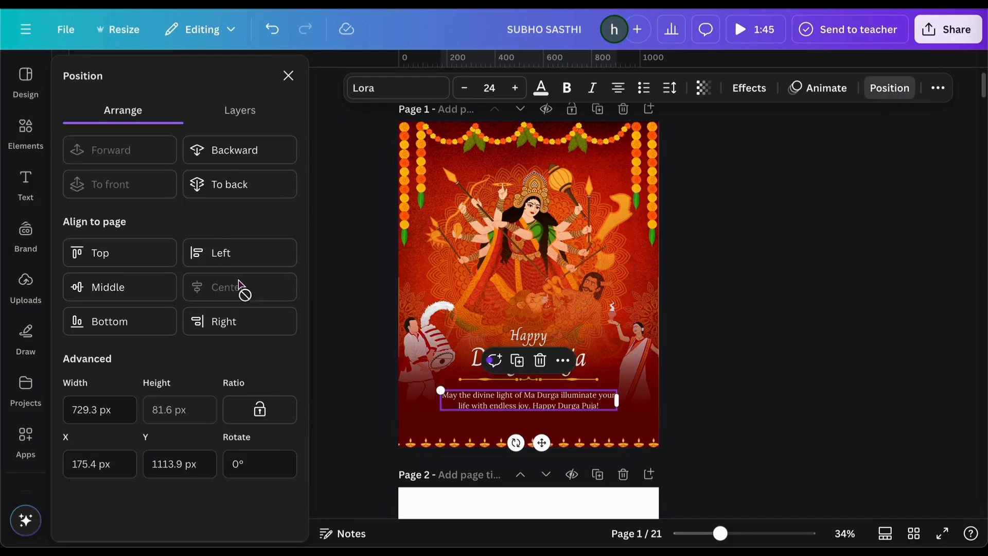
pyautogui.press('Escape')
pyautogui.click(737, 328)
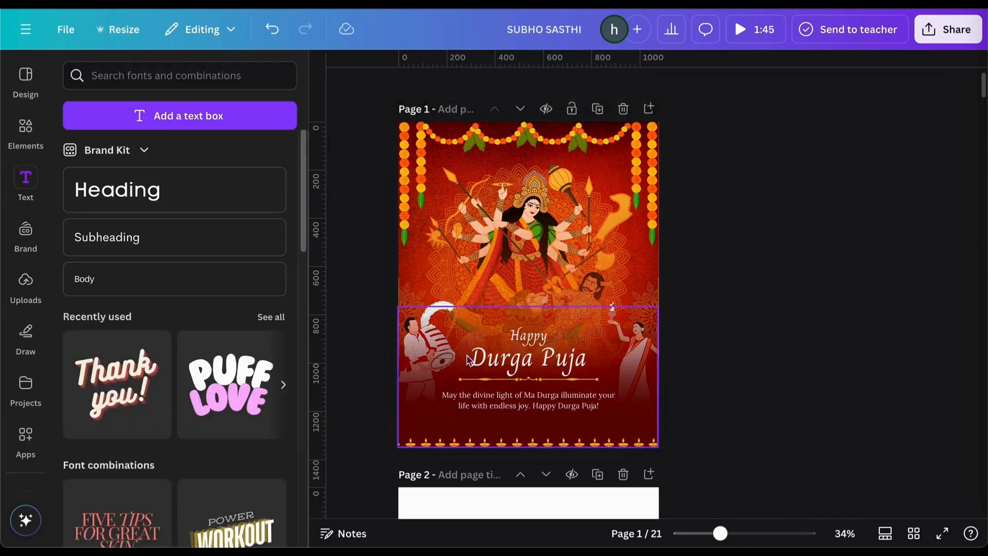
# Make the Durga Puja title bold
pyautogui.click(501, 364)
pyautogui.doubleClick(502, 364)
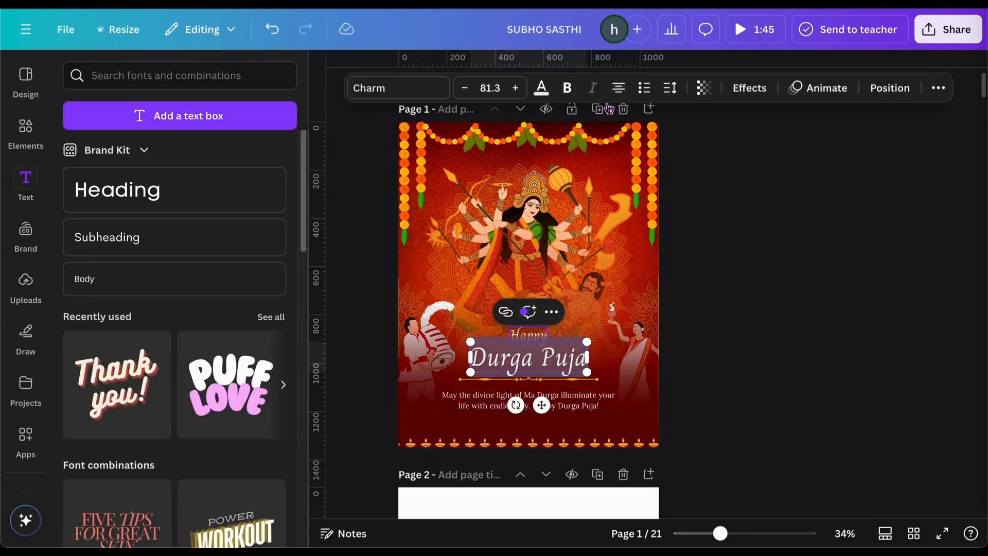
pyautogui.click(570, 88)
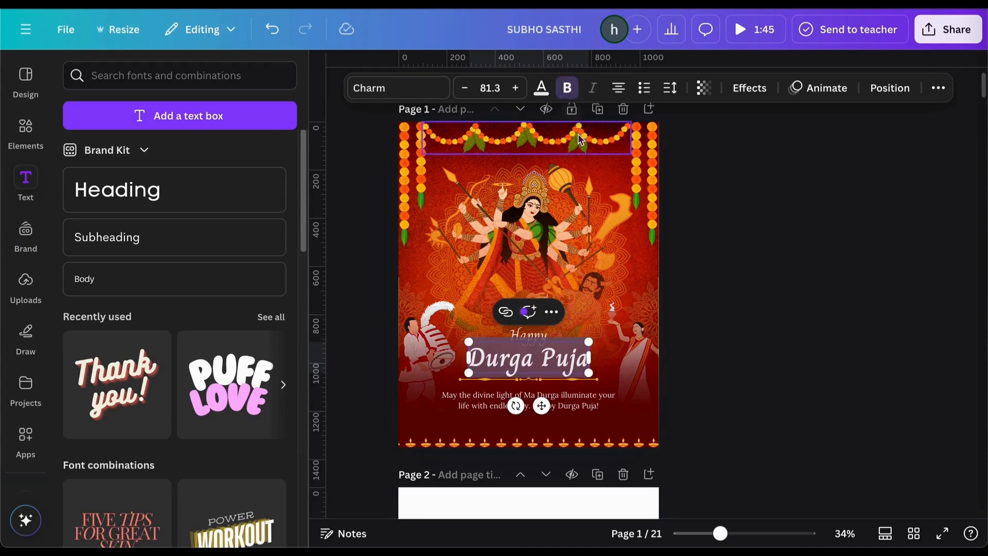
pyautogui.click(745, 207)
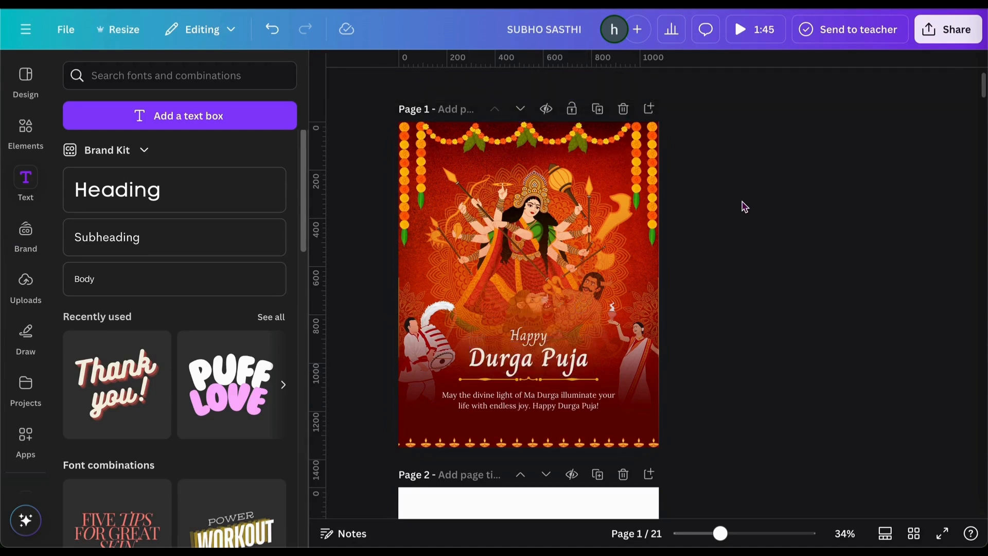
# Duplicate the goddess illustration and stack the copy exactly over the original
pyautogui.click(571, 206)
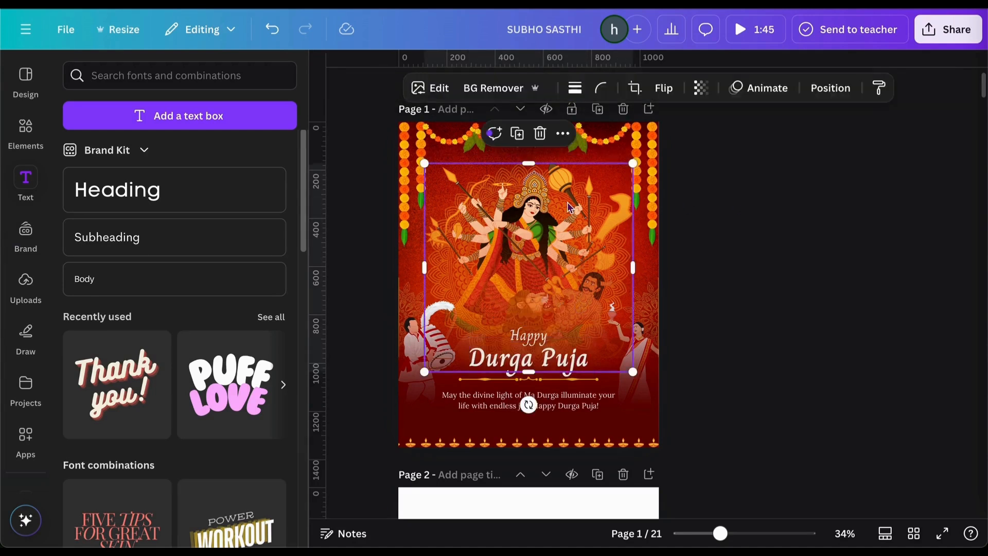
pyautogui.click(518, 135)
pyautogui.moveTo(530, 259); pyautogui.dragTo(524, 250)
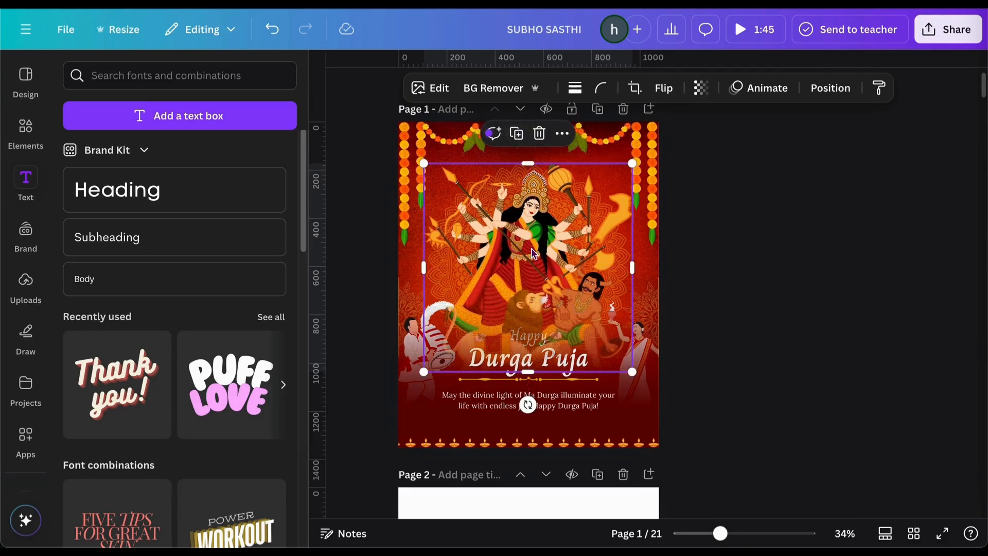
# Group the three illustration layers and move the group behind the greeting texts
pyautogui.click(837, 88)
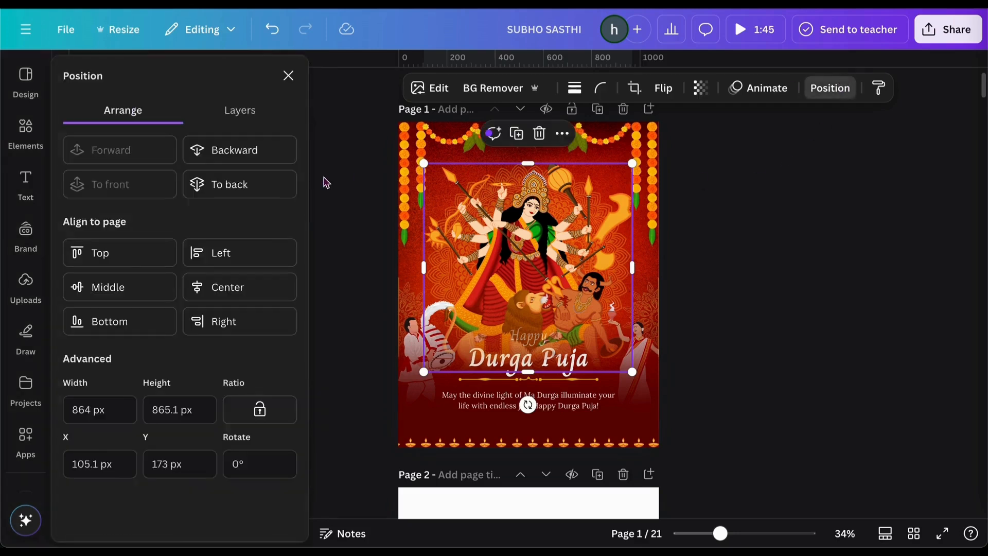
pyautogui.click(237, 106)
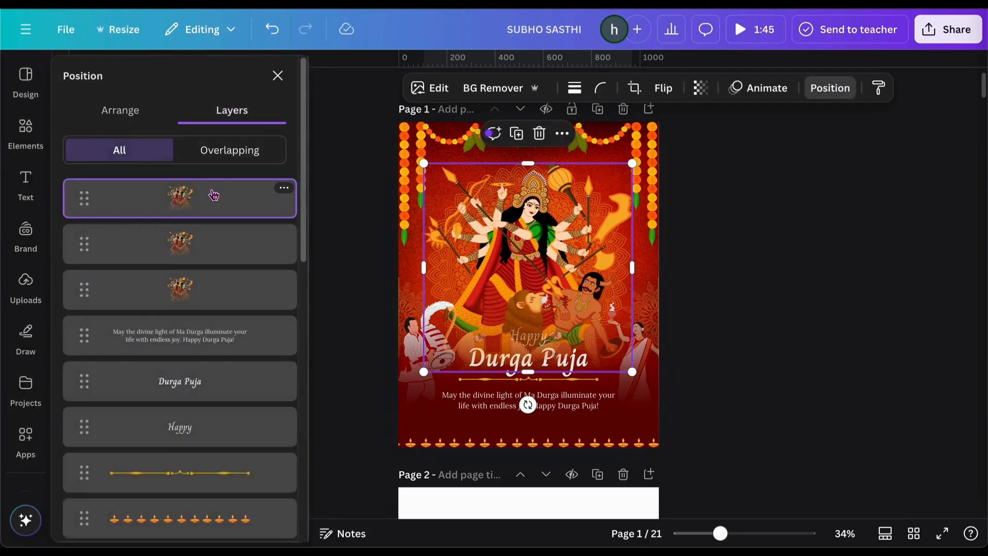
pyautogui.keyDown('shift'); pyautogui.click(205, 238); pyautogui.keyUp('shift')
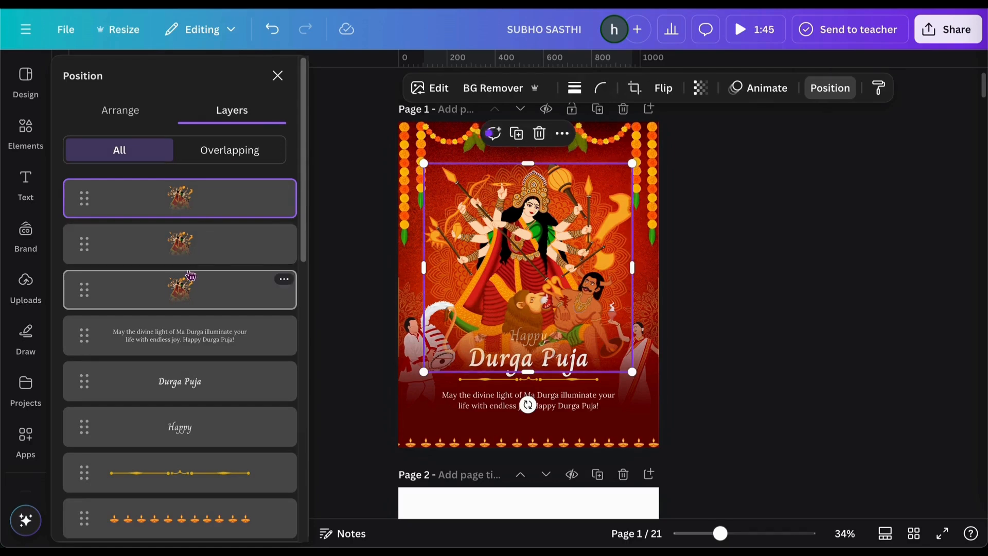
pyautogui.keyDown('shift'); pyautogui.click(202, 298); pyautogui.keyUp('shift')
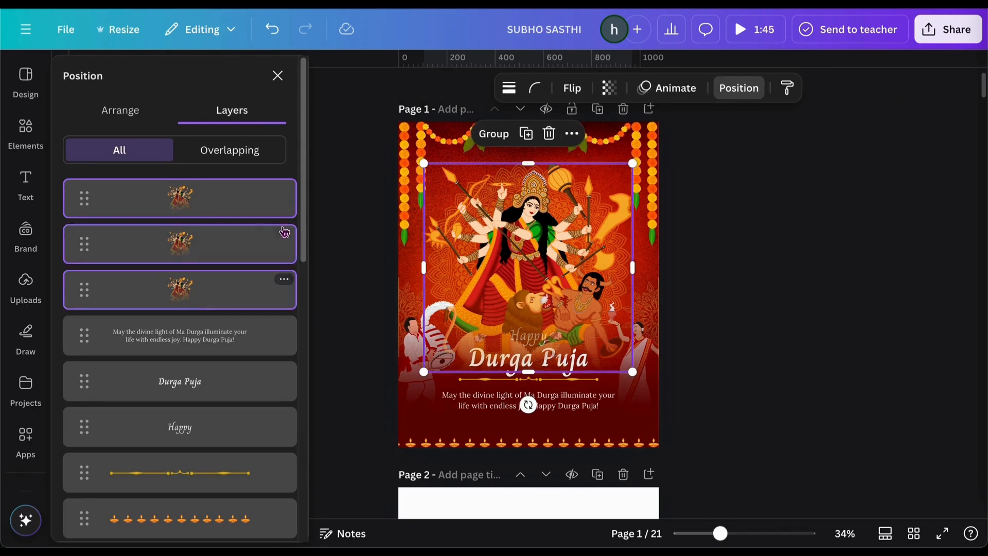
pyautogui.click(494, 134)
pyautogui.moveTo(182, 208); pyautogui.dragTo(178, 337)
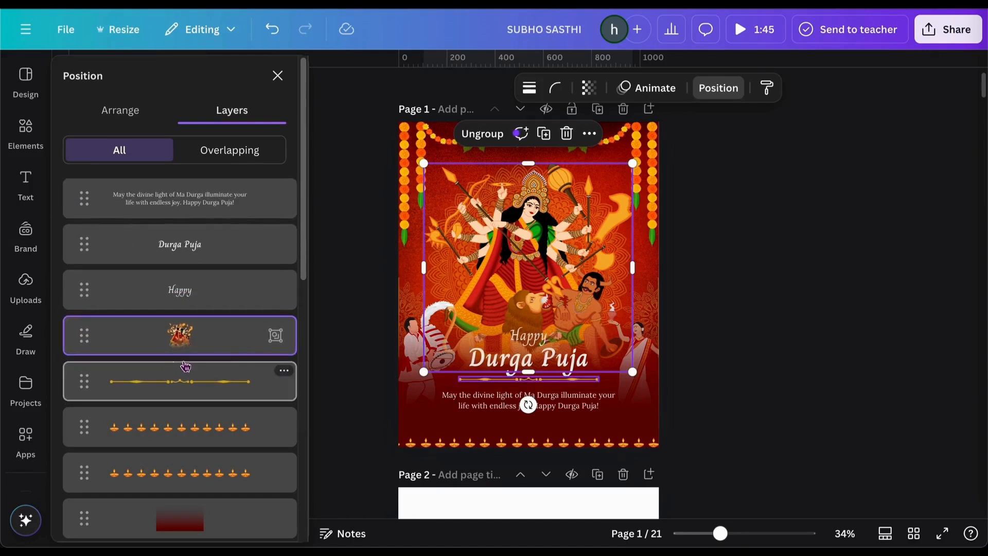
pyautogui.hotkey('alt', '1')
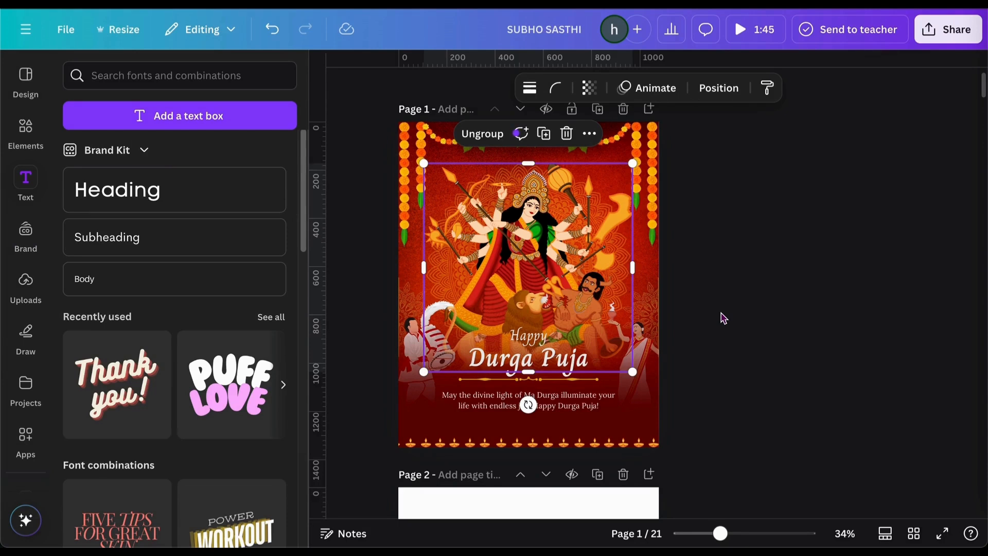
# Group Happy, Durga Puja, the message and the gold divider, then nudge the group lower
pyautogui.click(723, 317)
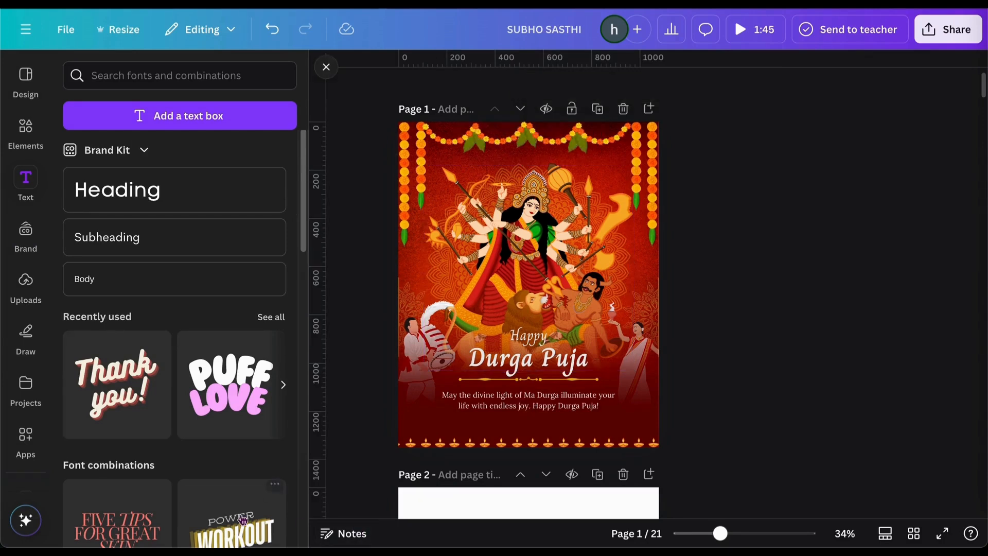
pyautogui.click(524, 337)
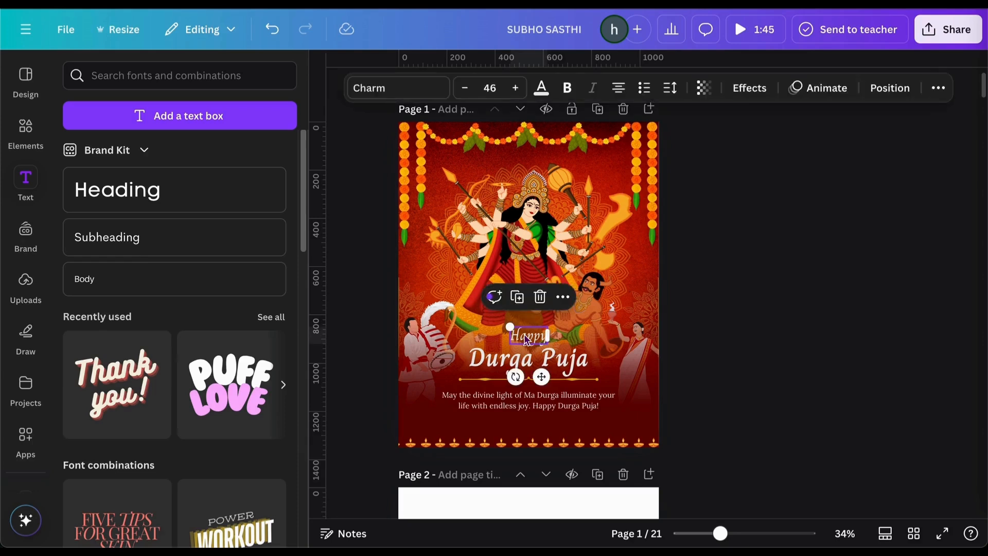
pyautogui.click(889, 92)
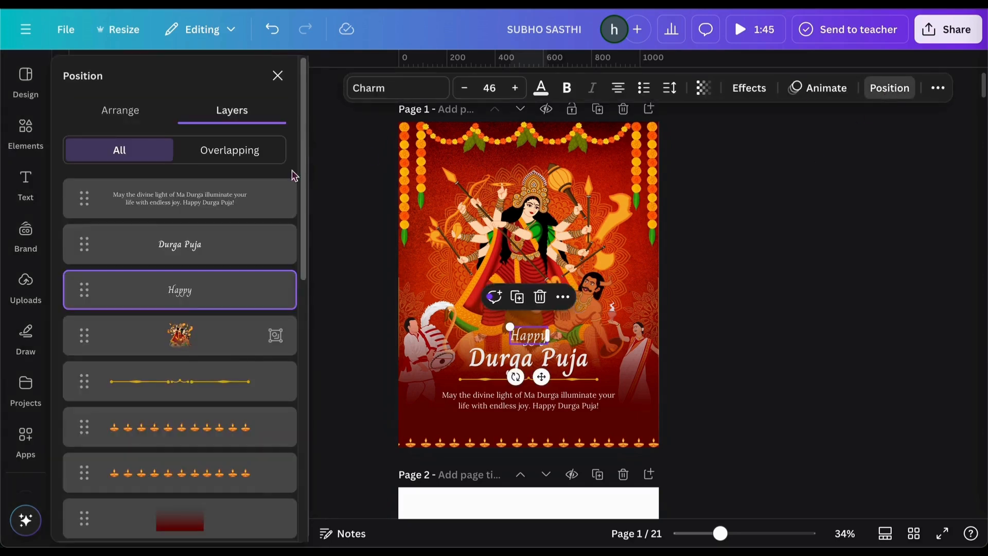
pyautogui.keyDown('shift'); pyautogui.click(267, 185); pyautogui.keyUp('shift')
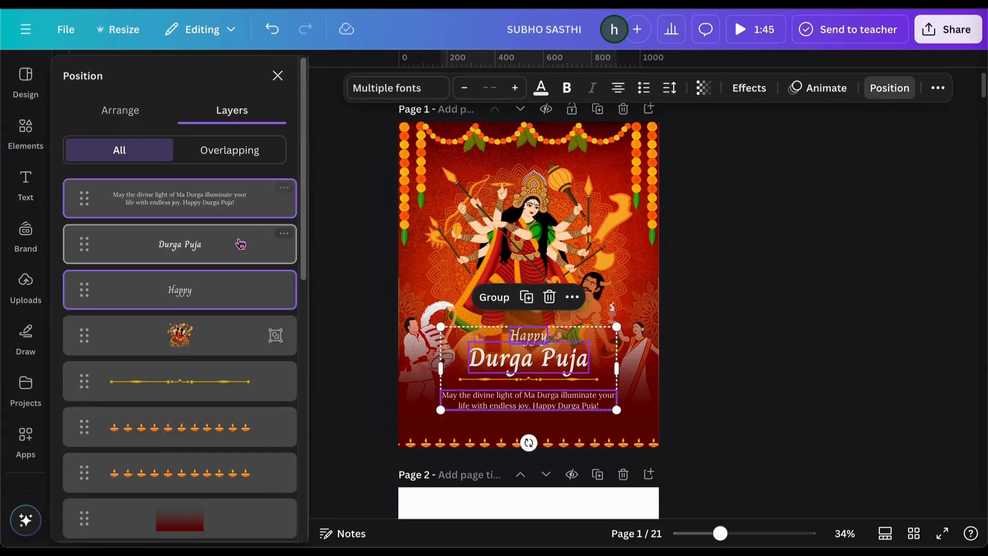
pyautogui.keyDown('shift'); pyautogui.click(240, 243); pyautogui.keyUp('shift')
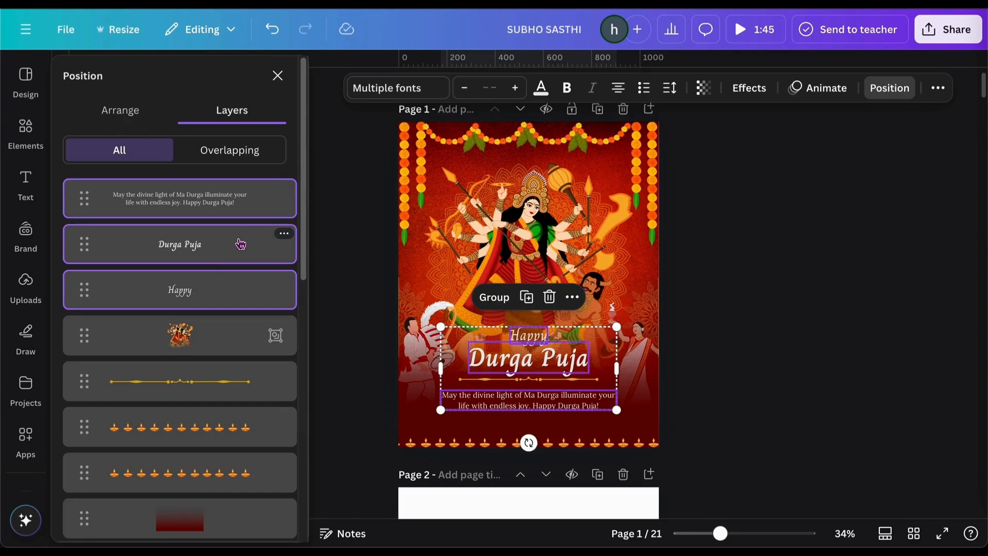
pyautogui.keyDown('shift'); pyautogui.click(177, 383); pyautogui.keyUp('shift')
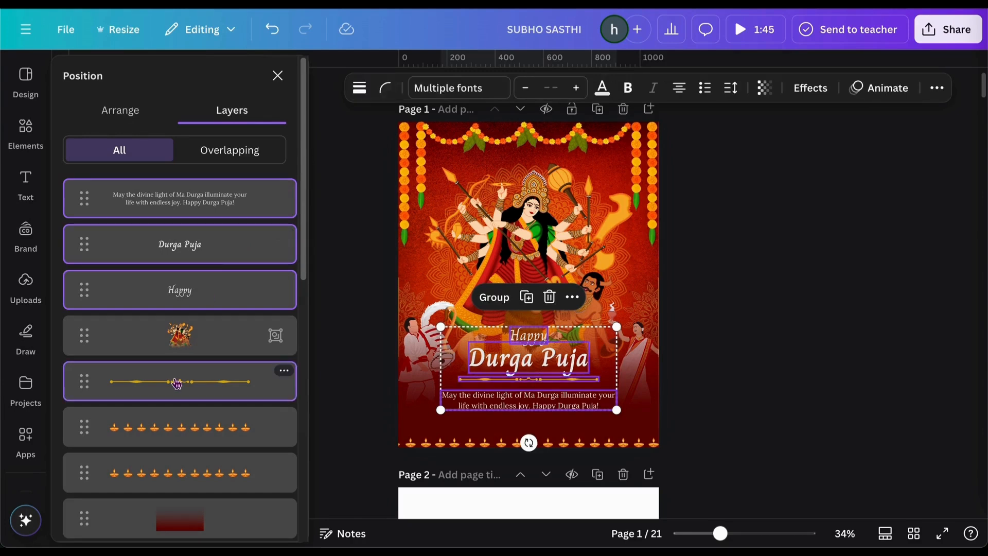
pyautogui.click(488, 297)
pyautogui.moveTo(530, 387); pyautogui.dragTo(528, 394)
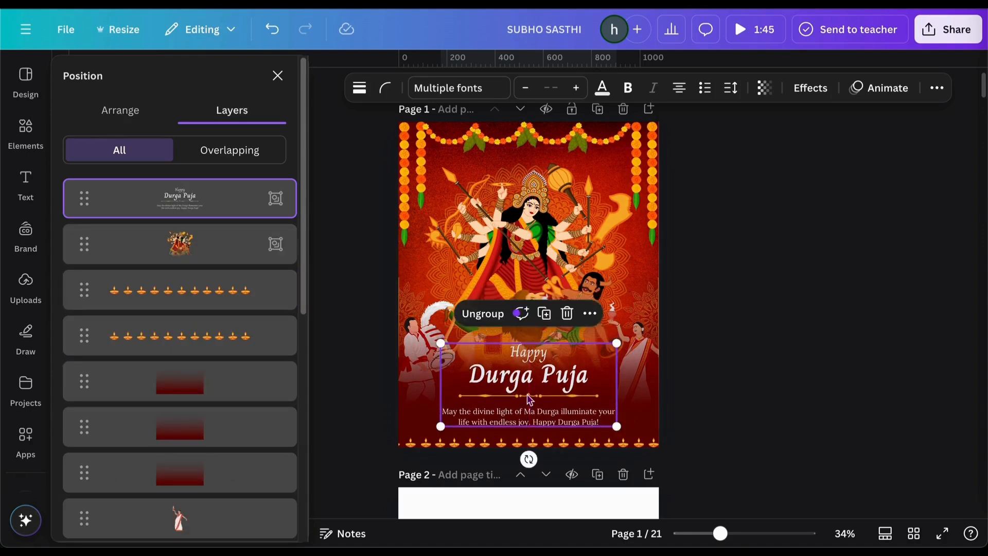
pyautogui.click(770, 375)
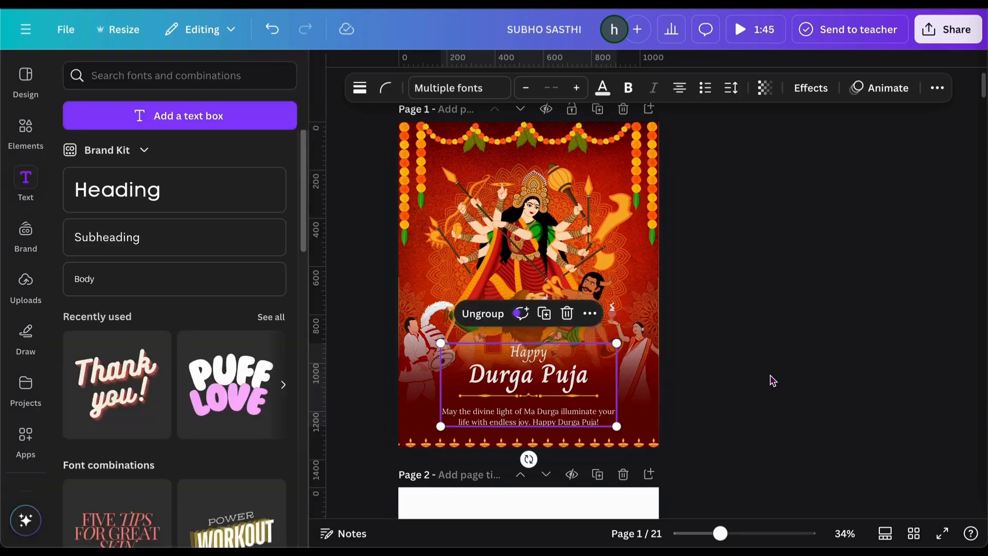
# Deselect the text group by clicking an empty canvas area
pyautogui.click(772, 380)
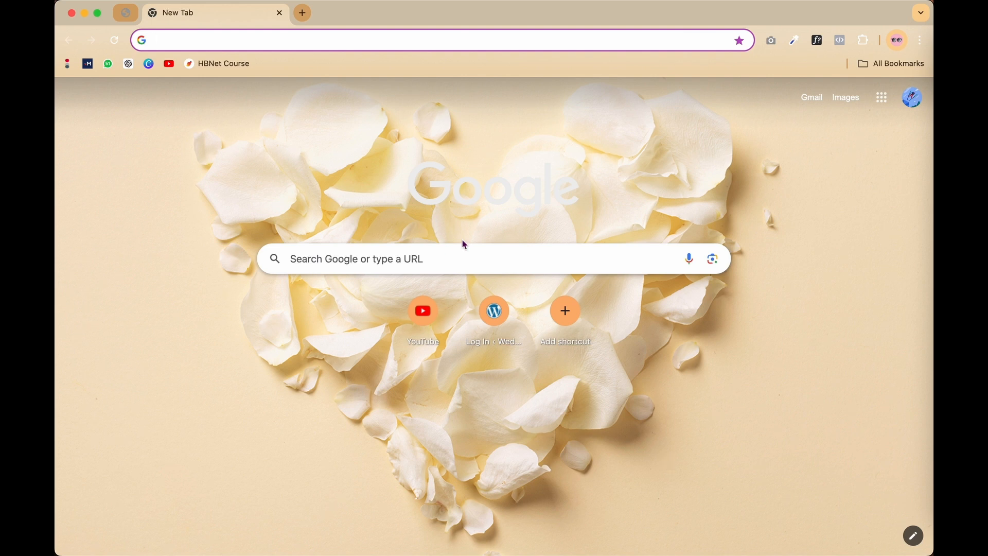
pyautogui.click(170, 71)
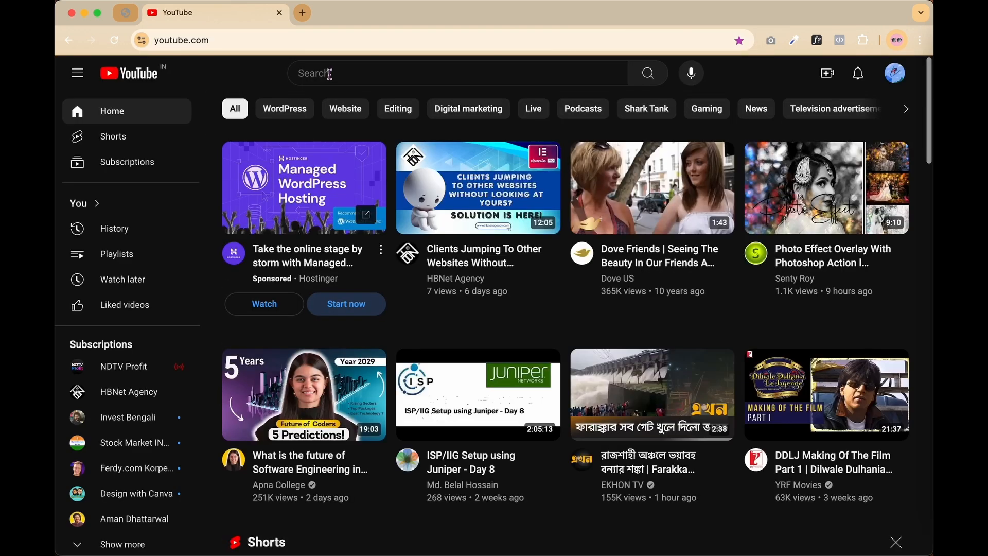
pyautogui.click(330, 74)
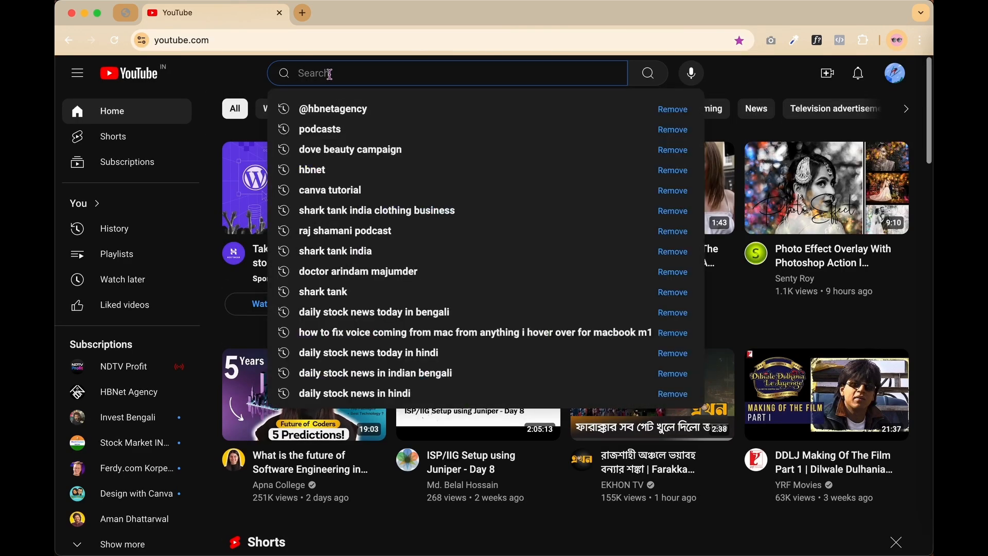
pyautogui.write('@hbnetagency')
pyautogui.click(344, 109)
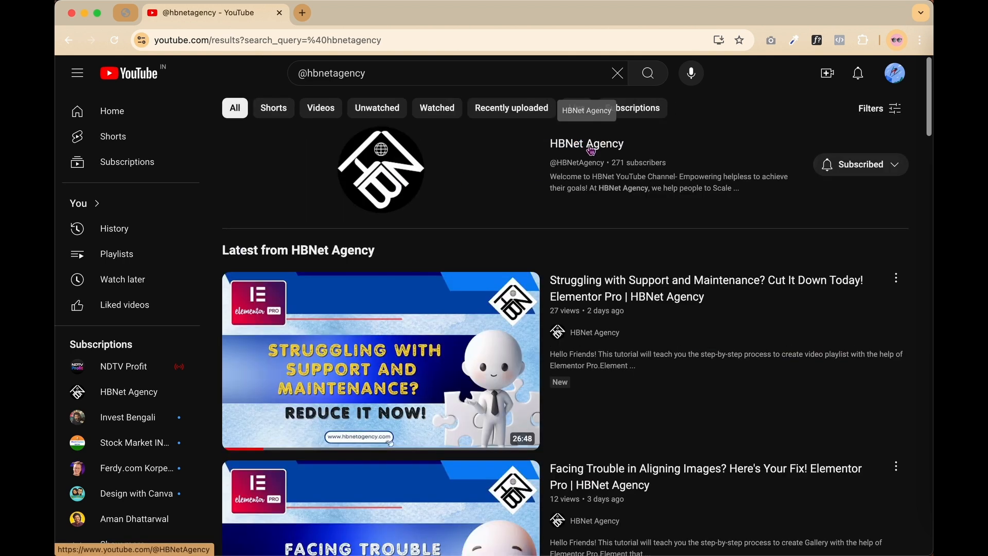
pyautogui.click(591, 148)
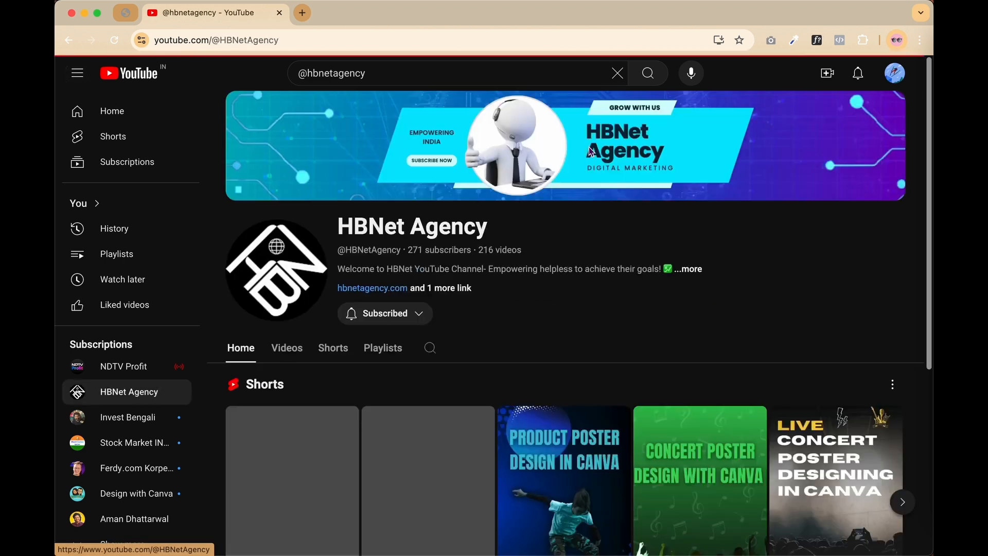
pyautogui.click(382, 349)
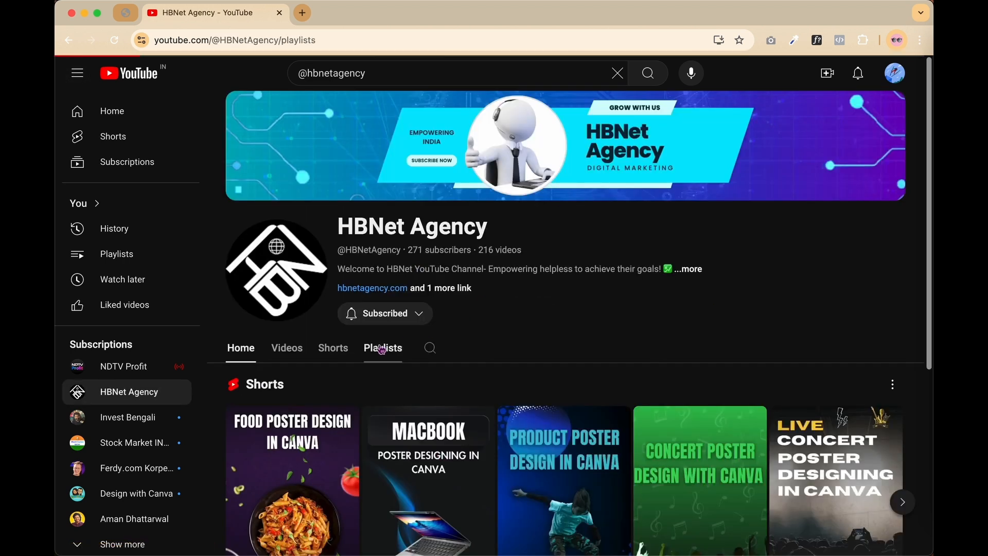
pyautogui.scroll(-2, 446, 413)
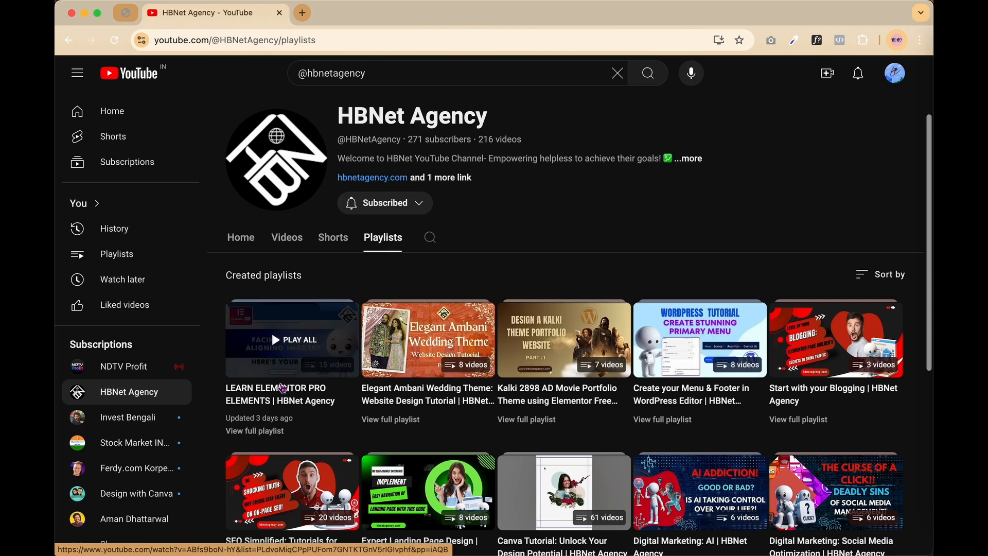
# Start the LEARN ELEMENTOR PRO ELEMENTS playlist and play the Animated Text Headline video
pyautogui.click(283, 388)
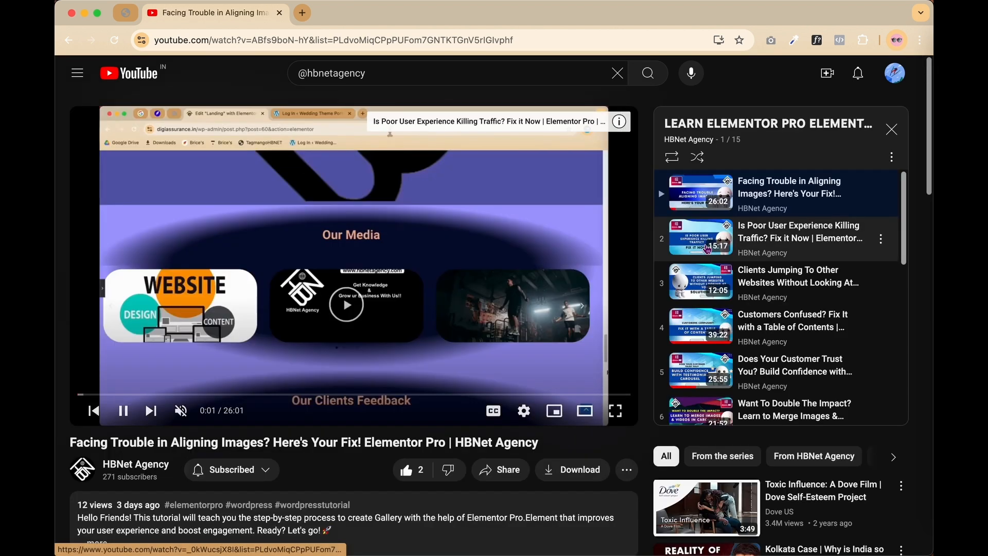
pyautogui.scroll(-8, 708, 249)
pyautogui.scroll(-1, 708, 249)
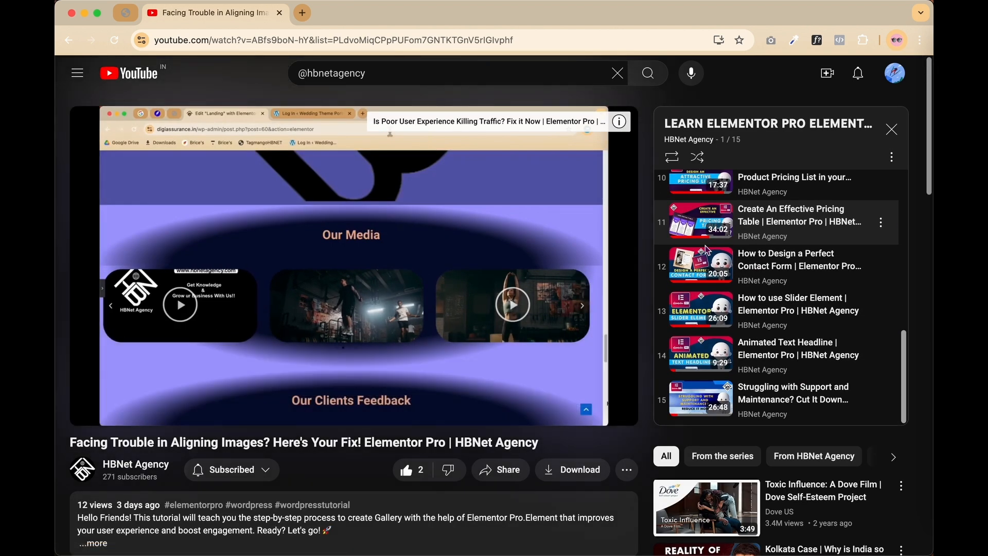
pyautogui.click(776, 356)
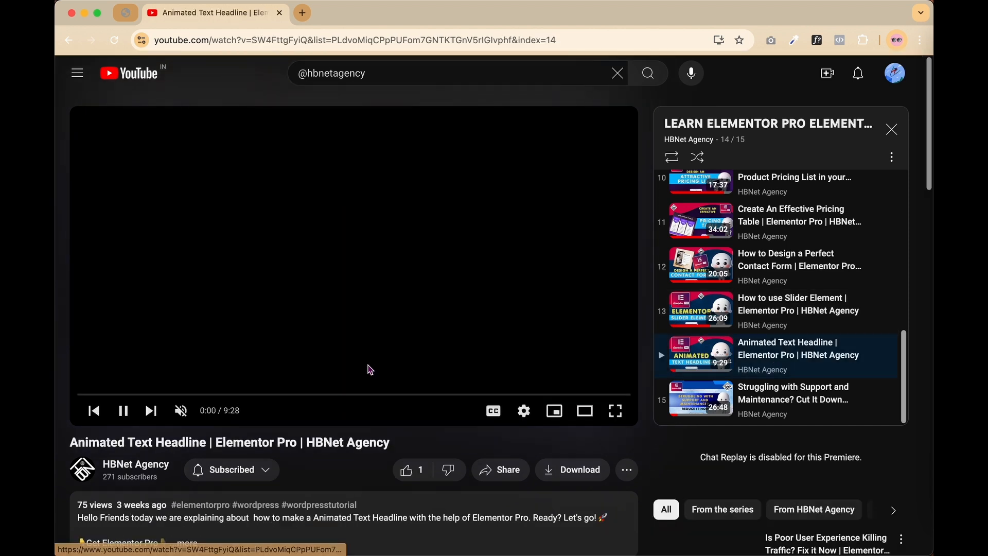
pyautogui.scroll(-2, 276, 395)
pyautogui.scroll(-2, 274, 392)
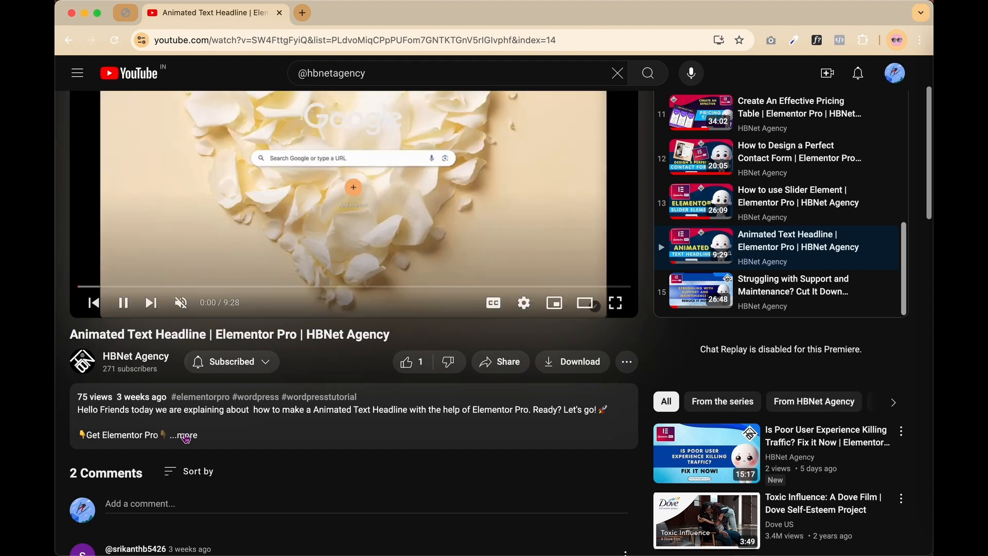
# Follow the Get Elementor Pro link in the description to Elementor's pricing page
pyautogui.click(186, 437)
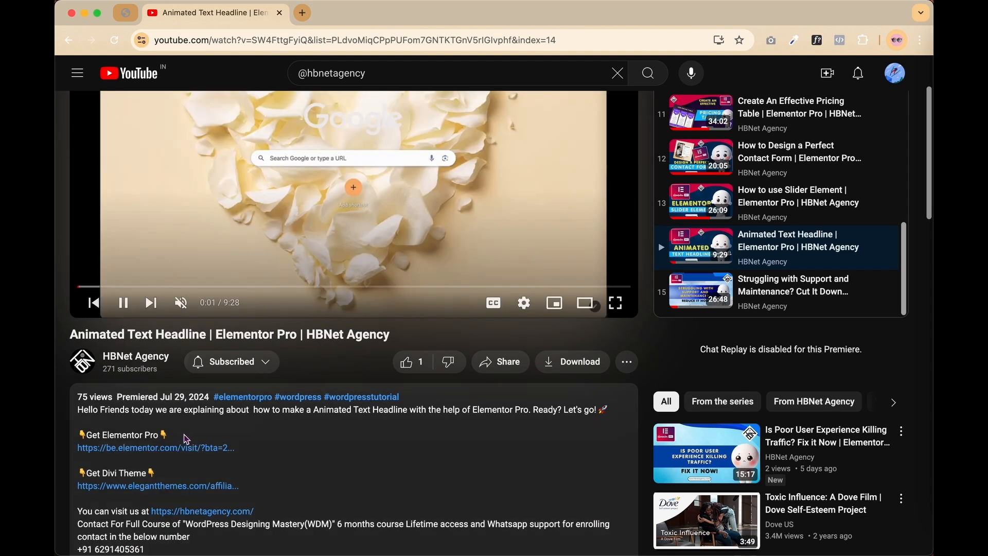
pyautogui.click(156, 451)
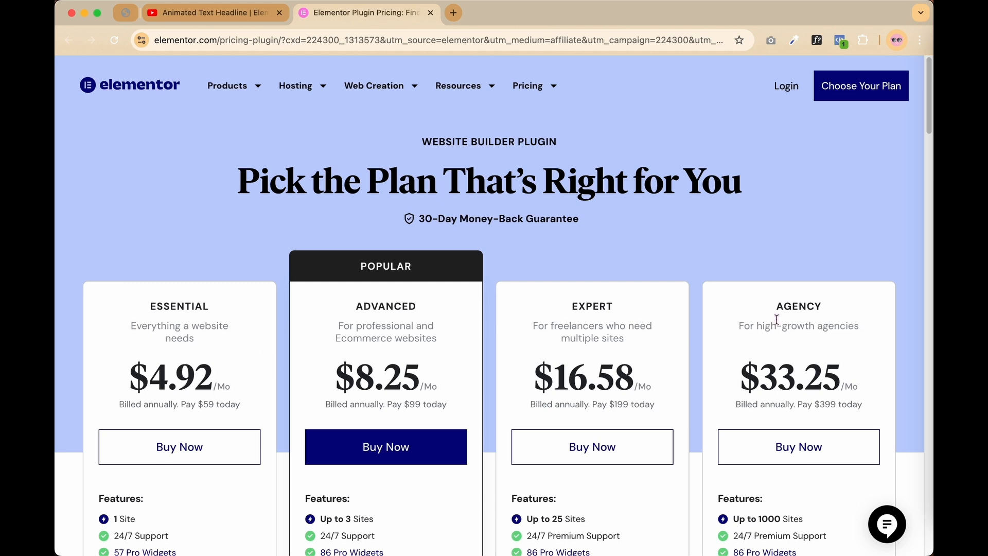
pyautogui.scroll(-2, 805, 327)
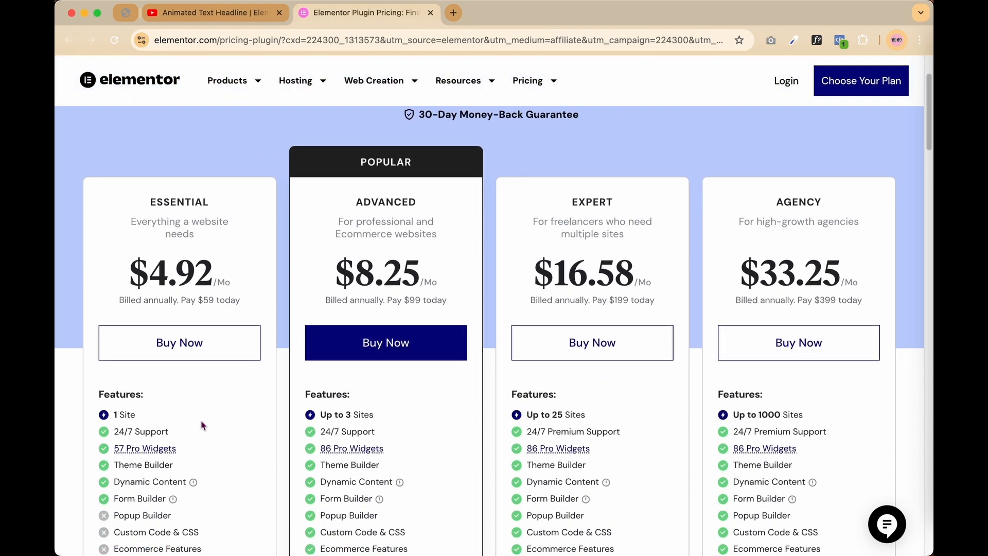
pyautogui.scroll(-1, 203, 425)
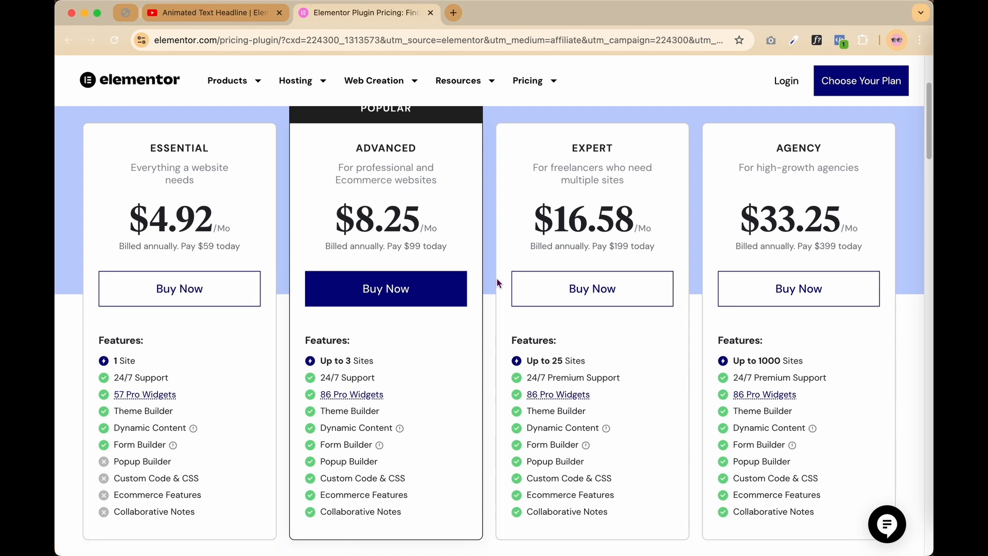
pyautogui.scroll(1, 497, 281)
pyautogui.scroll(-4, 497, 281)
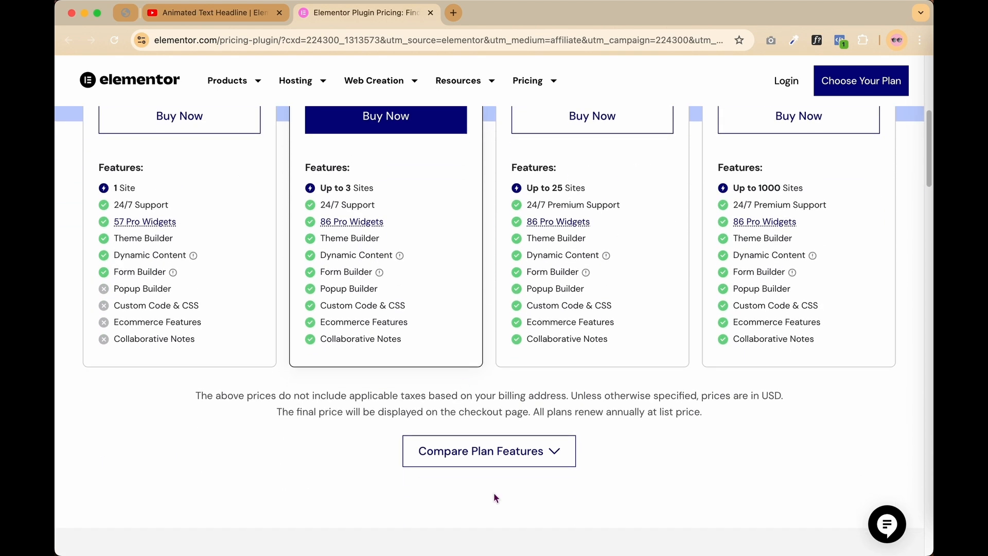
# Expand Compare Plan Features and review the plans from $4.92 to $33.25/Mo
pyautogui.click(535, 450)
pyautogui.scroll(-3, 534, 451)
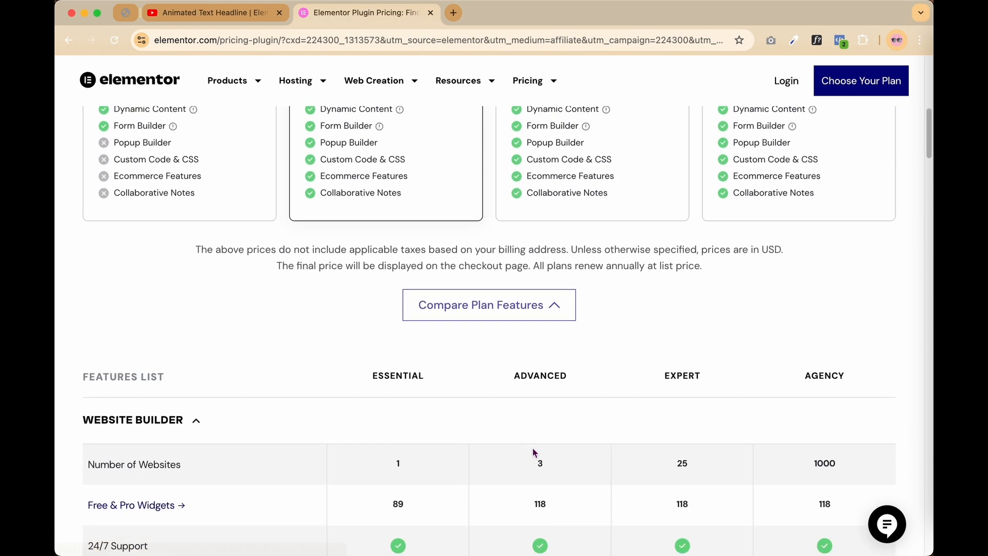
pyautogui.scroll(-10, 534, 452)
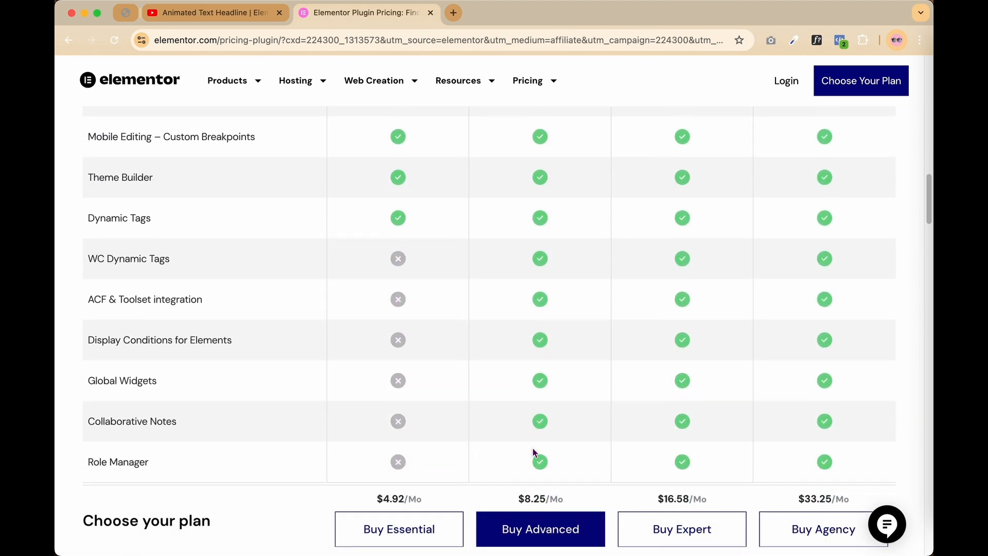
pyautogui.scroll(-8, 533, 452)
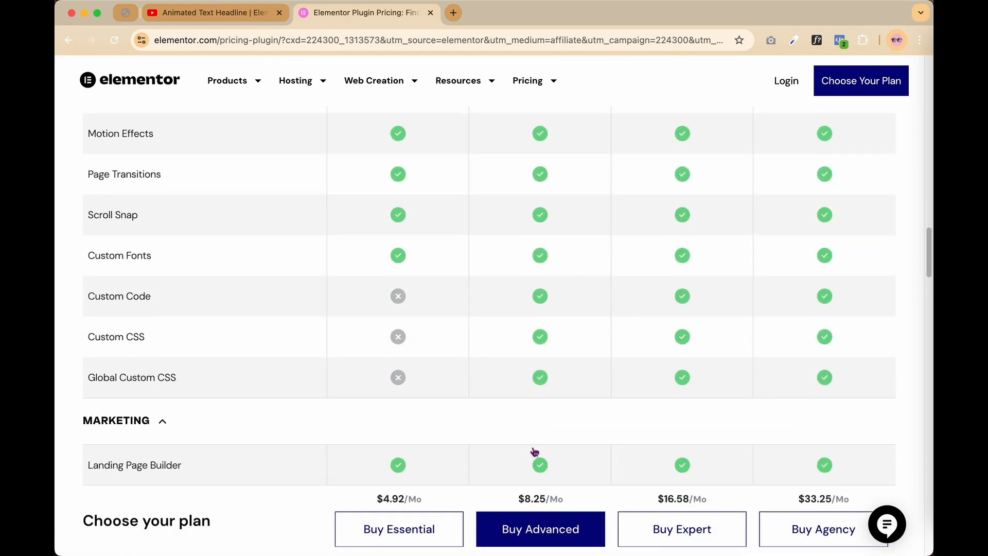
pyautogui.scroll(-1, 534, 451)
pyautogui.scroll(20, 534, 451)
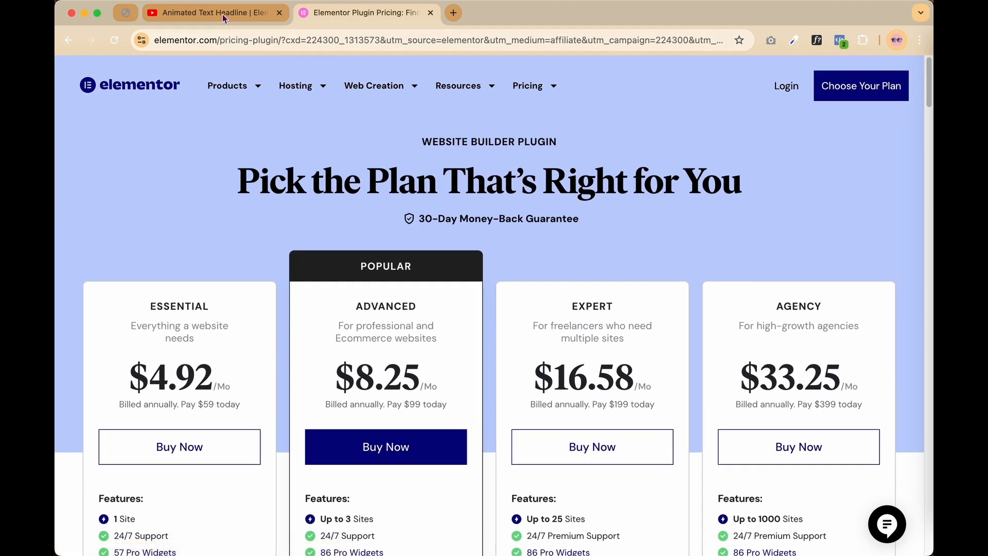
# Follow the video's Get Divi Theme link and go to Elegant Themes' 70%-off pricing page
pyautogui.click(223, 11)
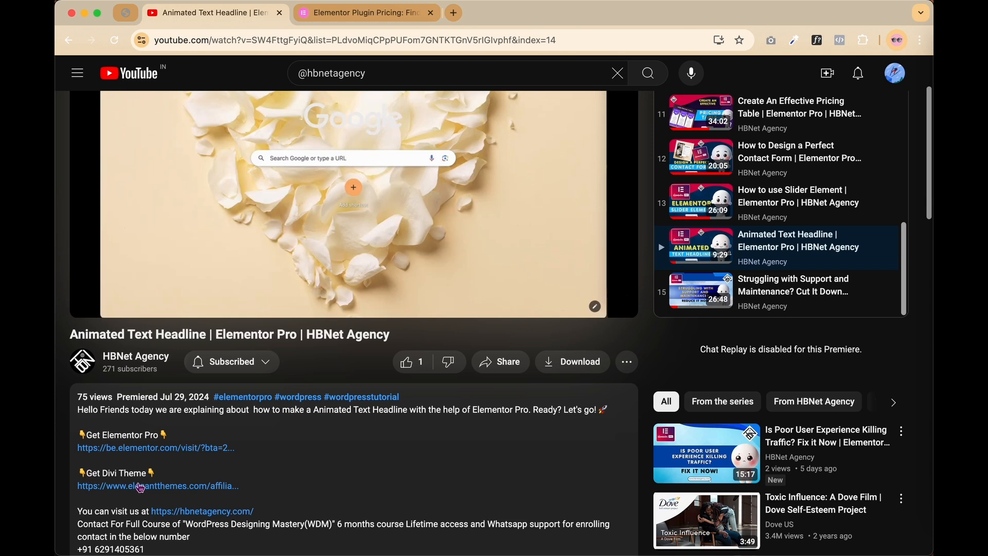
pyautogui.click(155, 487)
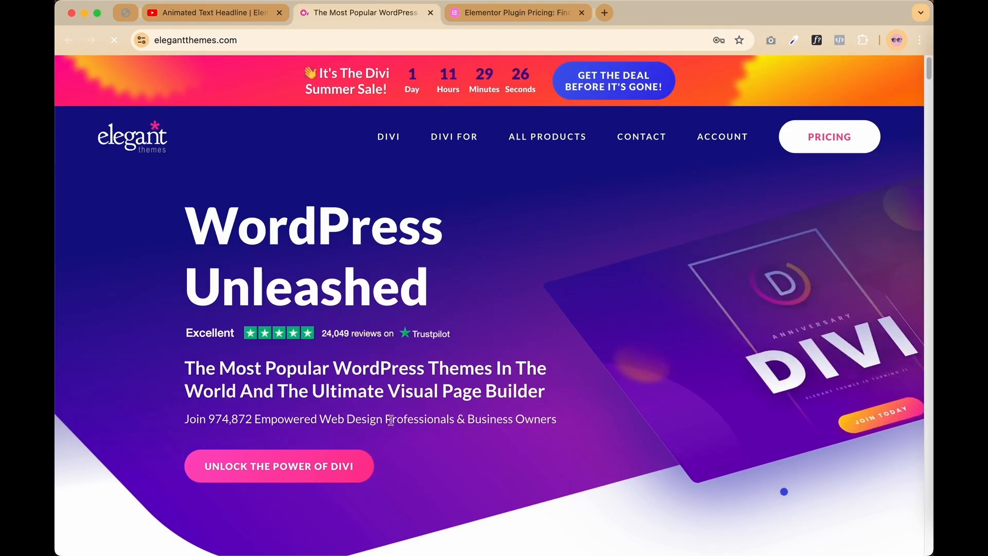
pyautogui.scroll(-3, 390, 420)
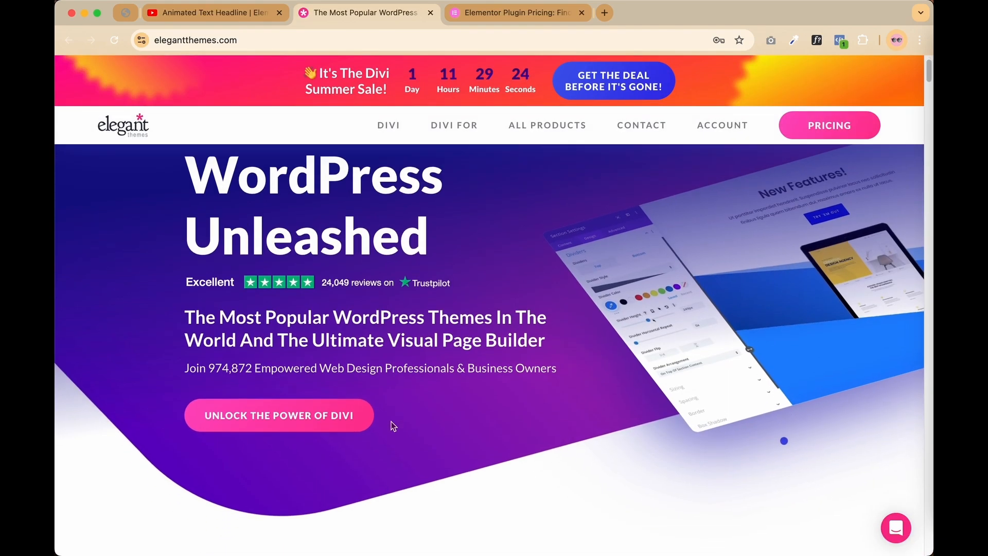
pyautogui.scroll(3, 391, 422)
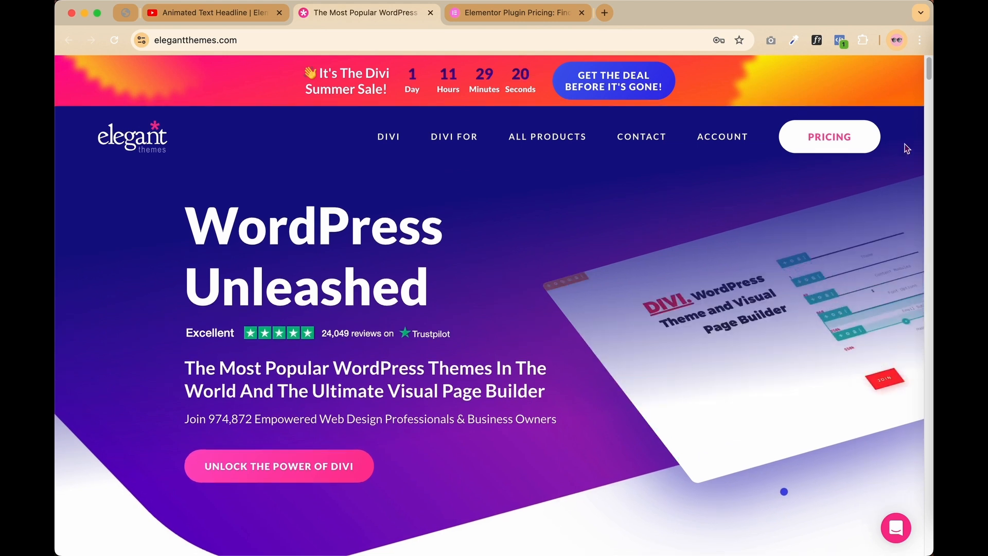
pyautogui.click(849, 149)
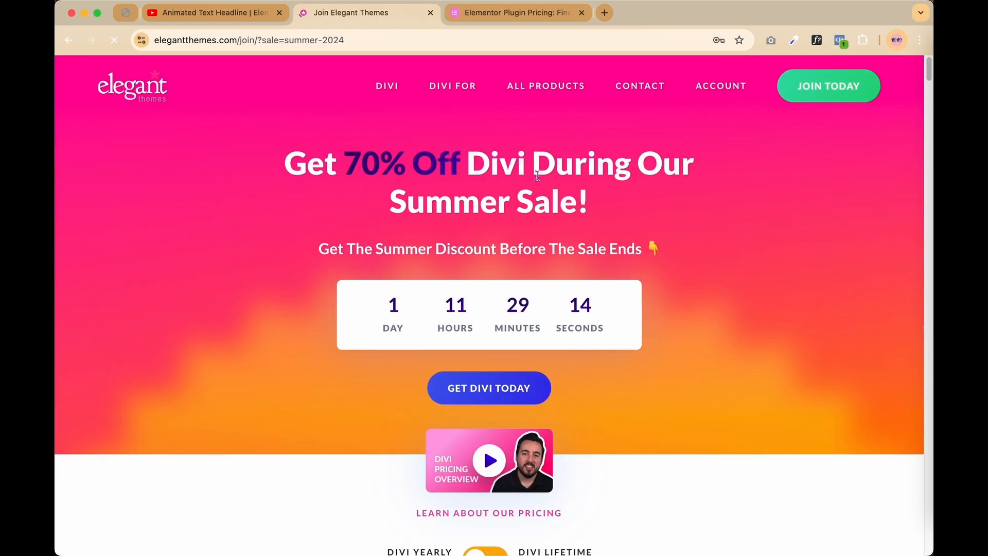
pyautogui.scroll(-3, 611, 211)
pyautogui.scroll(-5, 612, 210)
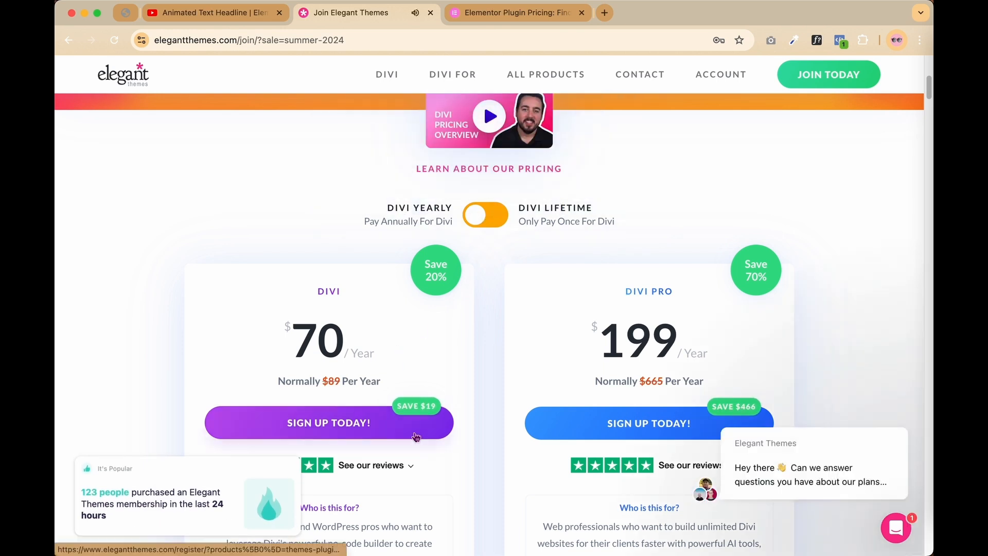
pyautogui.click(362, 425)
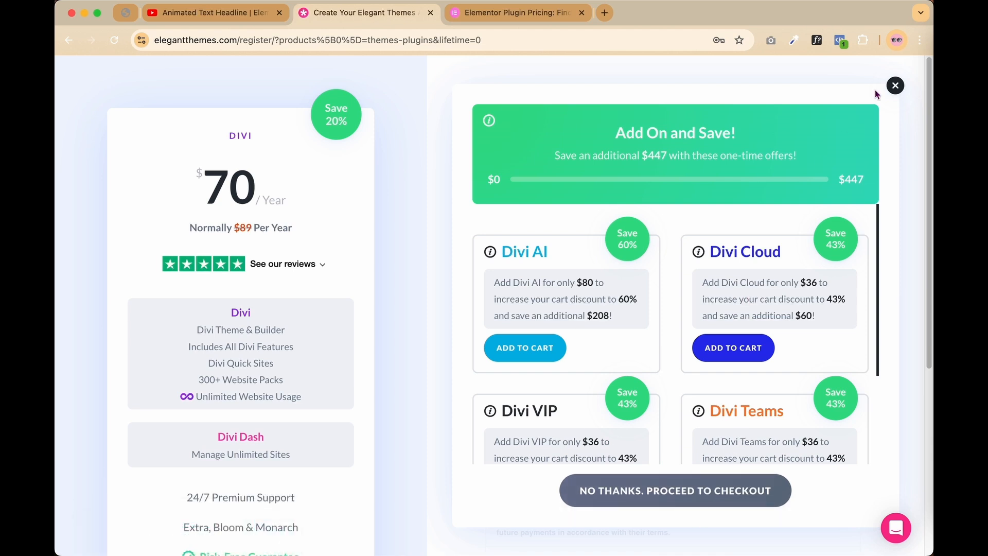
pyautogui.click(895, 86)
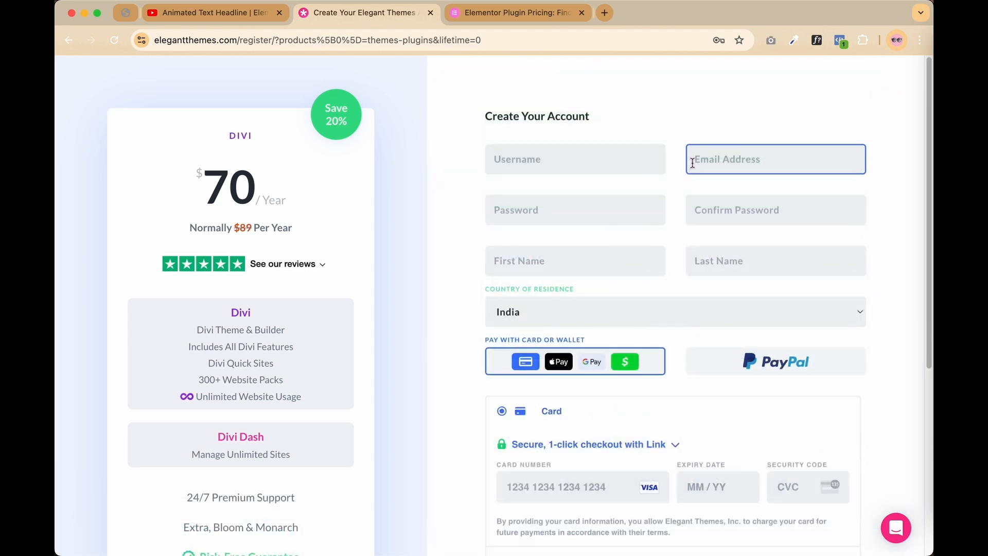
pyautogui.scroll(-3, 693, 163)
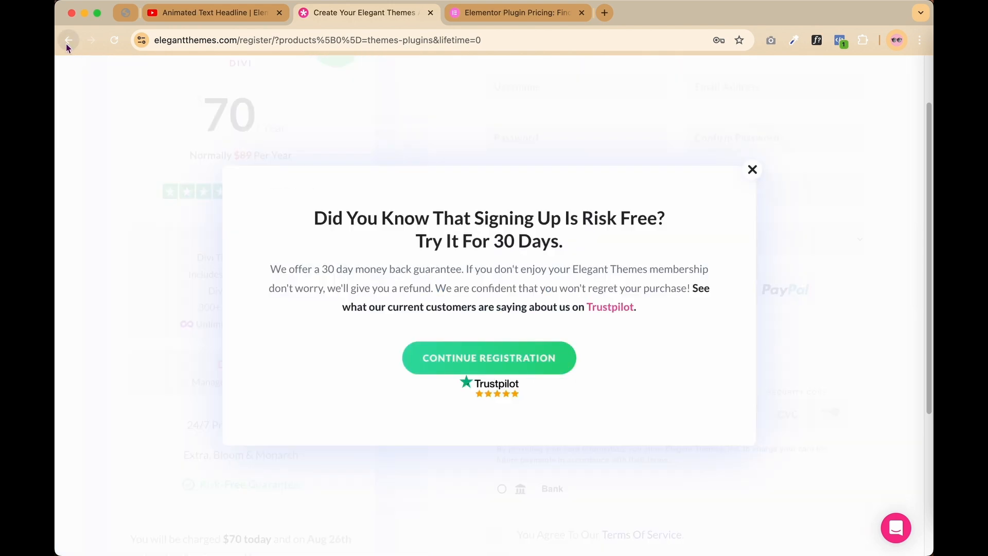
pyautogui.click(68, 41)
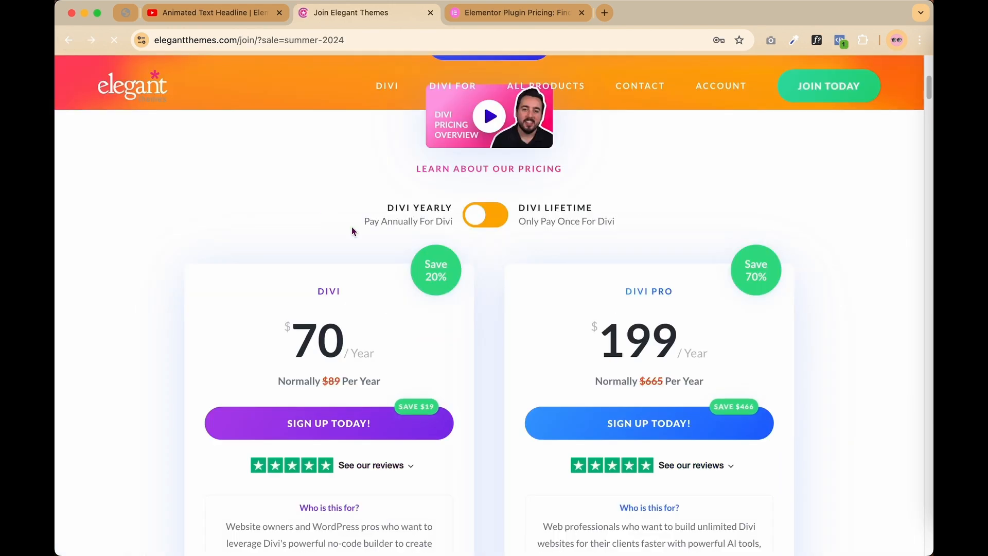
# Switch to lifetime pricing, sign up for Divi Lifetime at $199, and dismiss the add-on offer
pyautogui.click(496, 219)
pyautogui.scroll(-3, 538, 308)
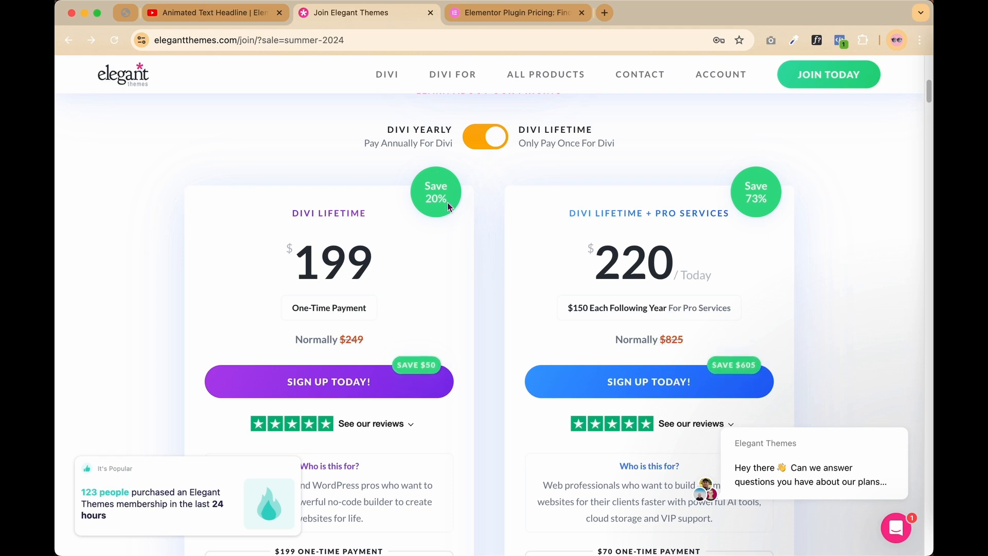
pyautogui.click(331, 380)
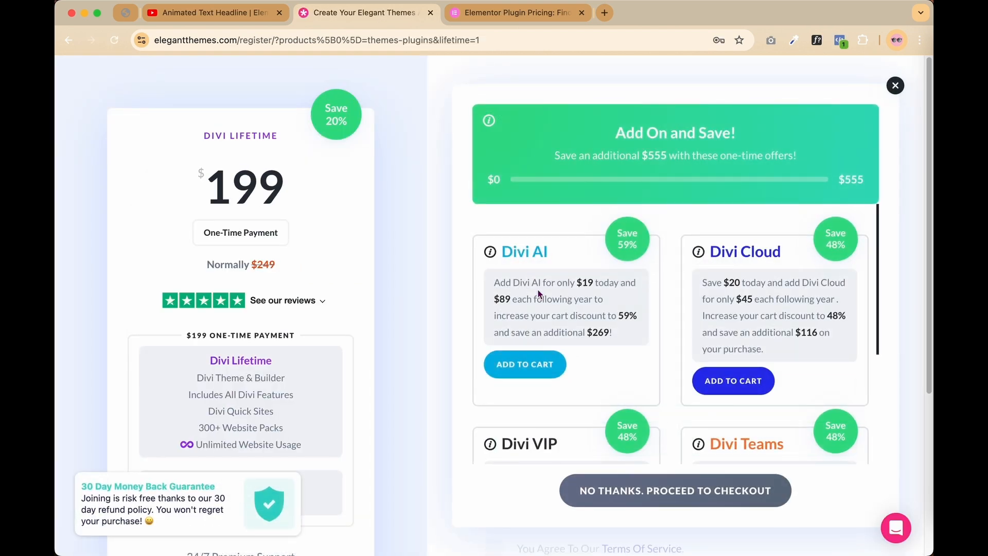
pyautogui.scroll(-5, 687, 351)
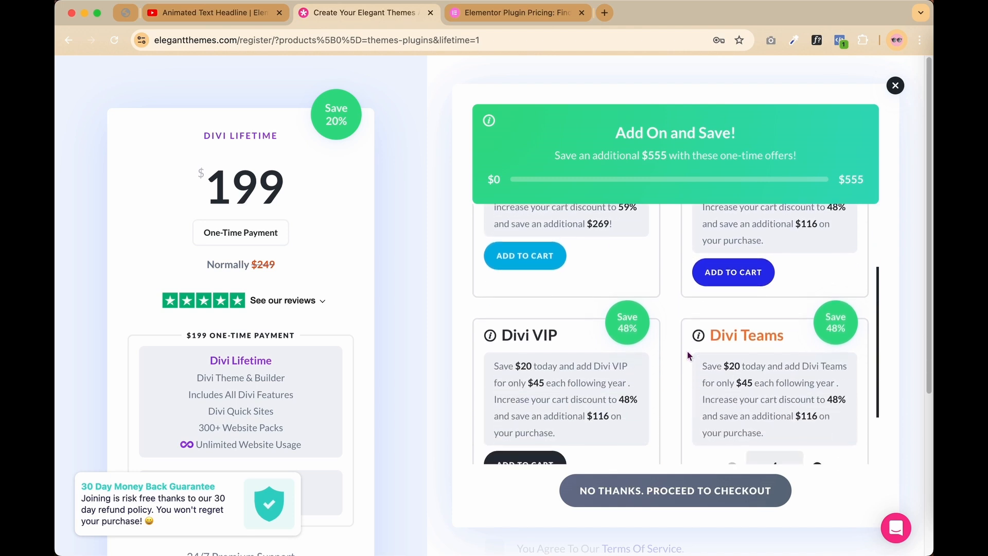
pyautogui.scroll(1, 687, 350)
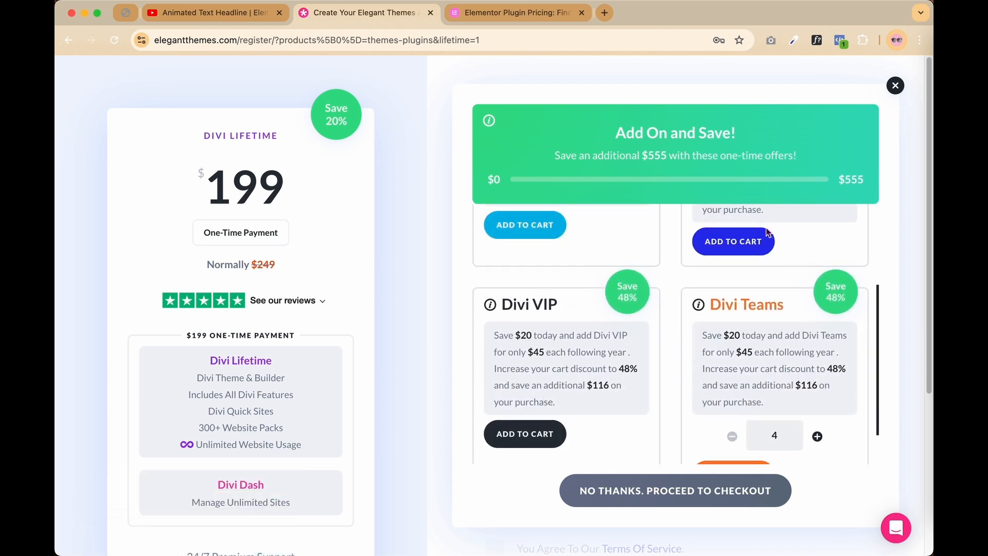
pyautogui.click(897, 87)
pyautogui.click(551, 157)
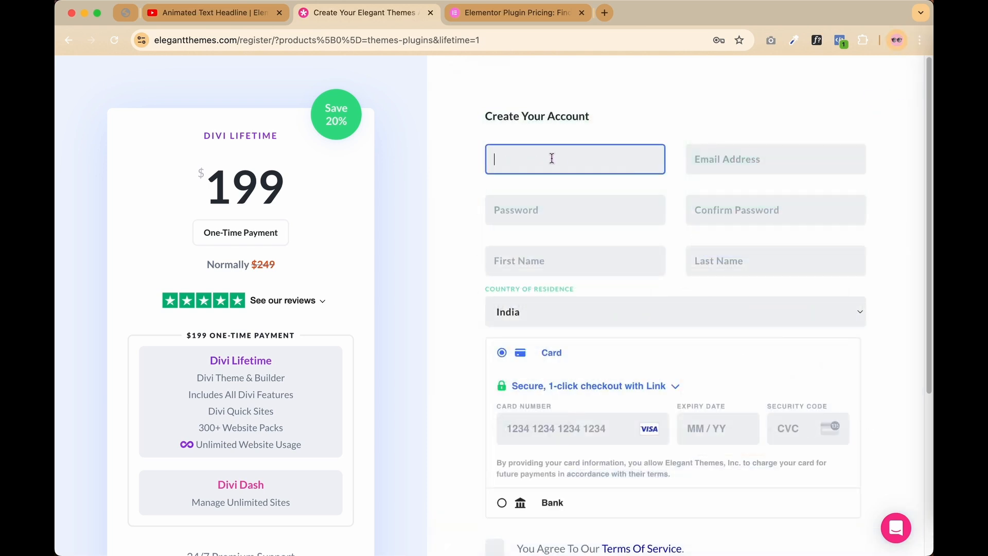
# Enter an uppercase username and the account e-mail address
pyautogui.press('capslock')
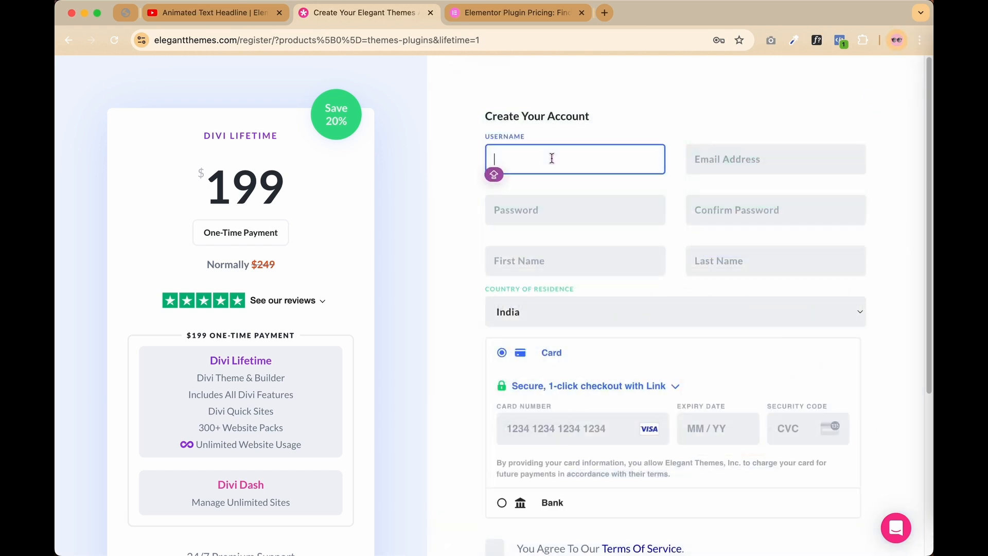
pyautogui.write('A')
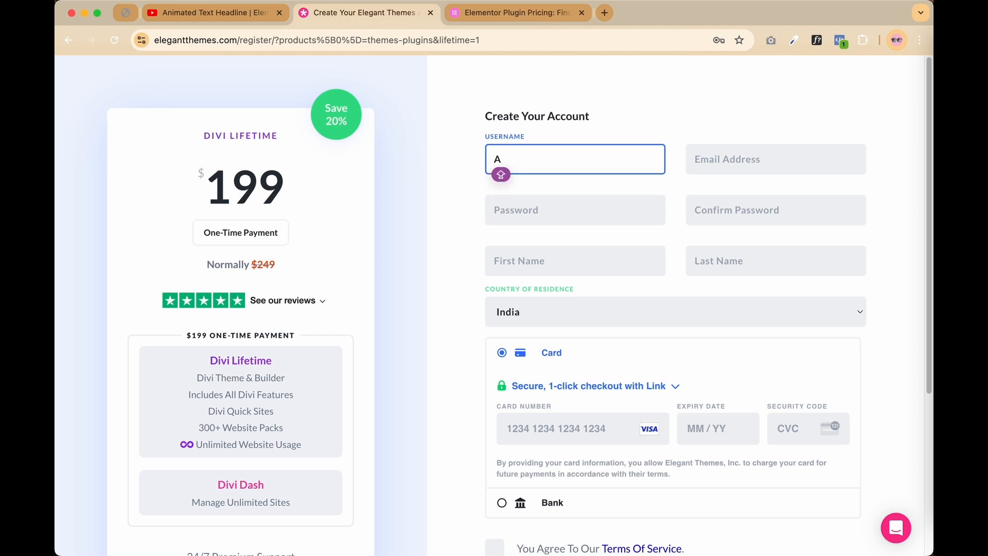
pyautogui.write('BCSD')
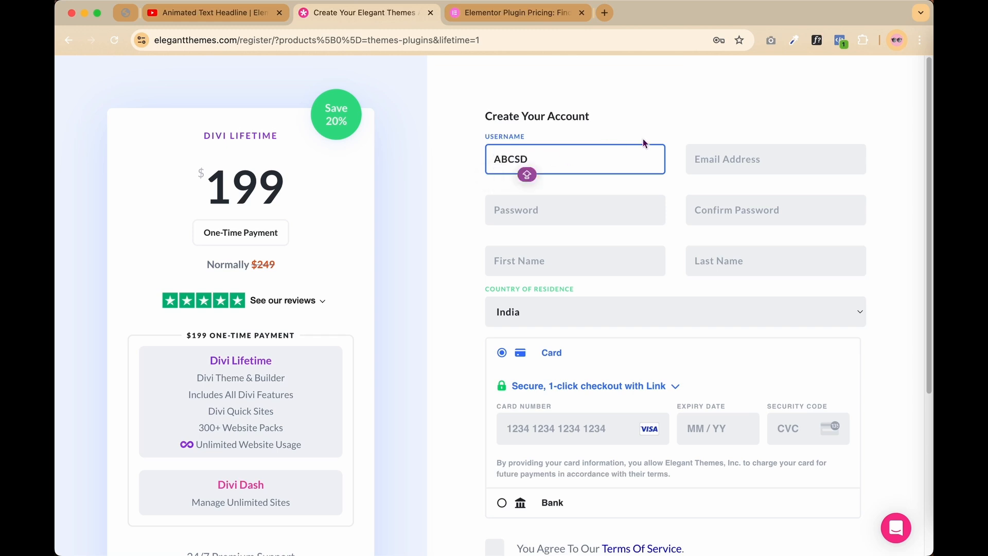
pyautogui.click(728, 159)
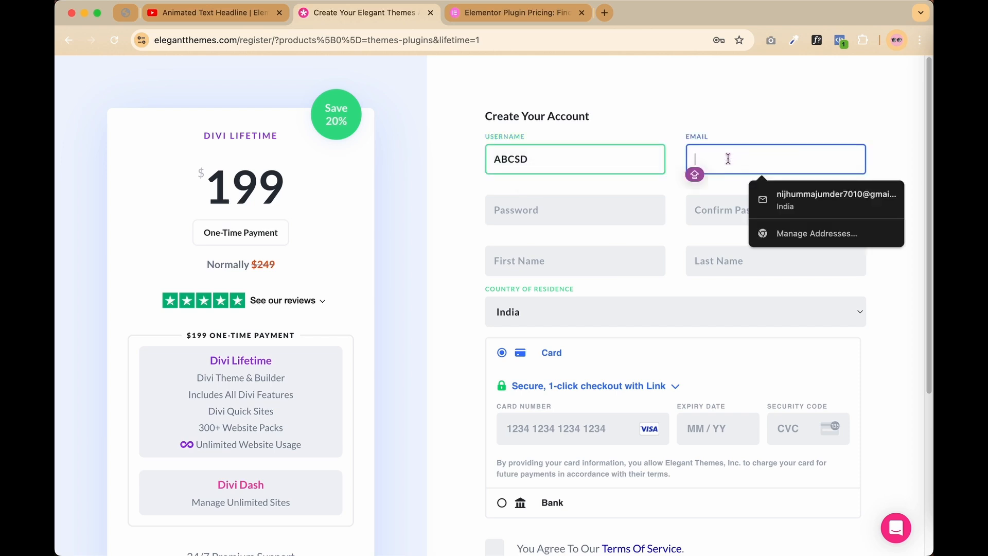
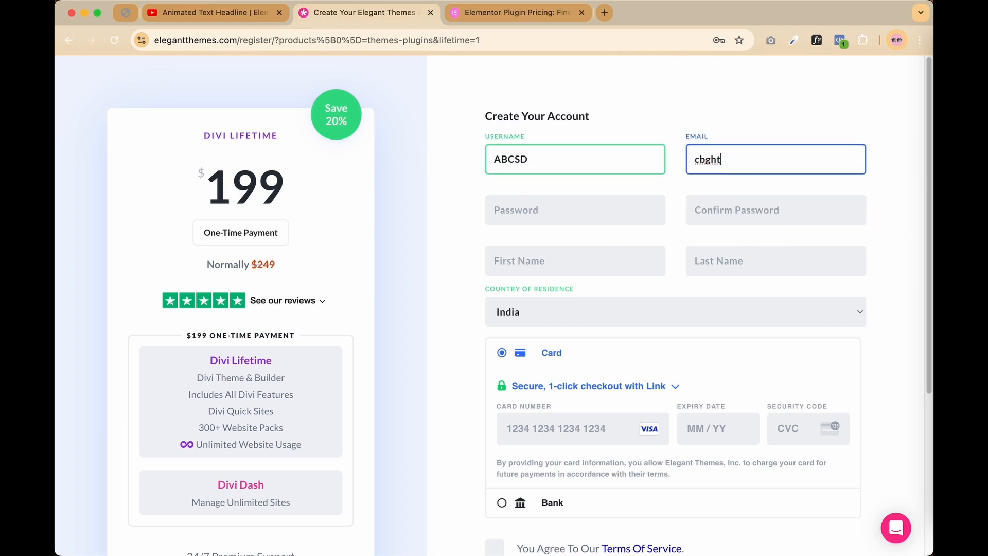
# Type the account password and fill the Confirm Password field
pyautogui.click(545, 203)
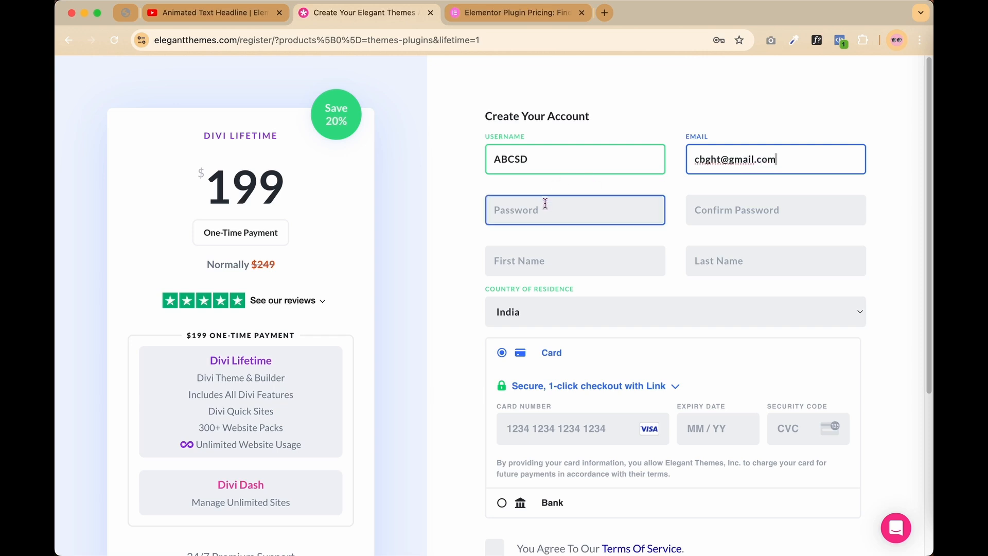
pyautogui.click(545, 203)
pyautogui.write('•••••••')
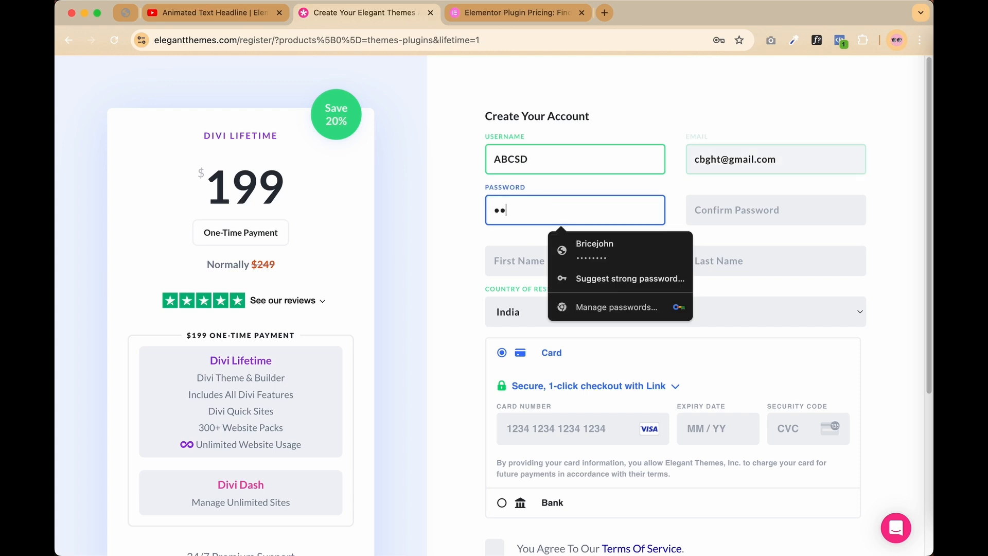
pyautogui.write('•')
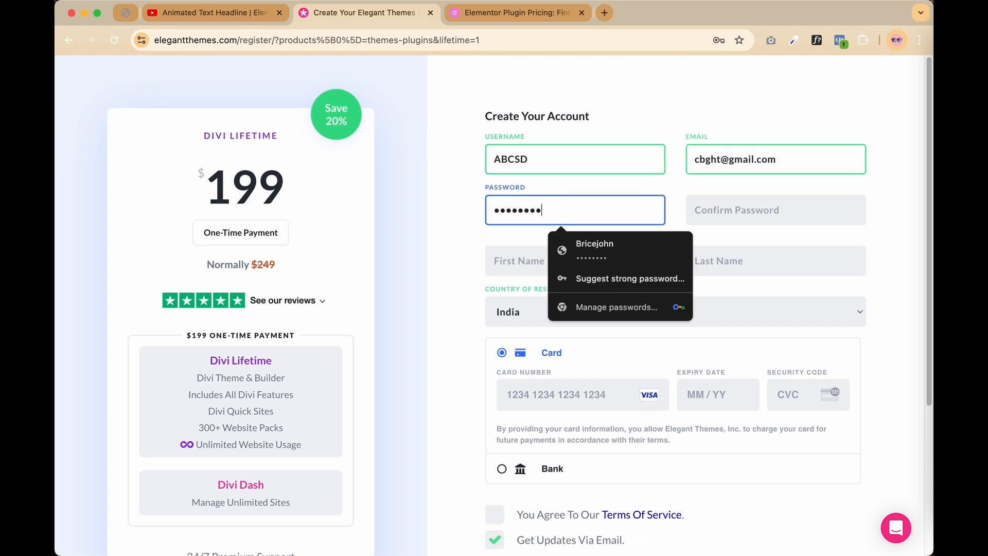
pyautogui.click(731, 215)
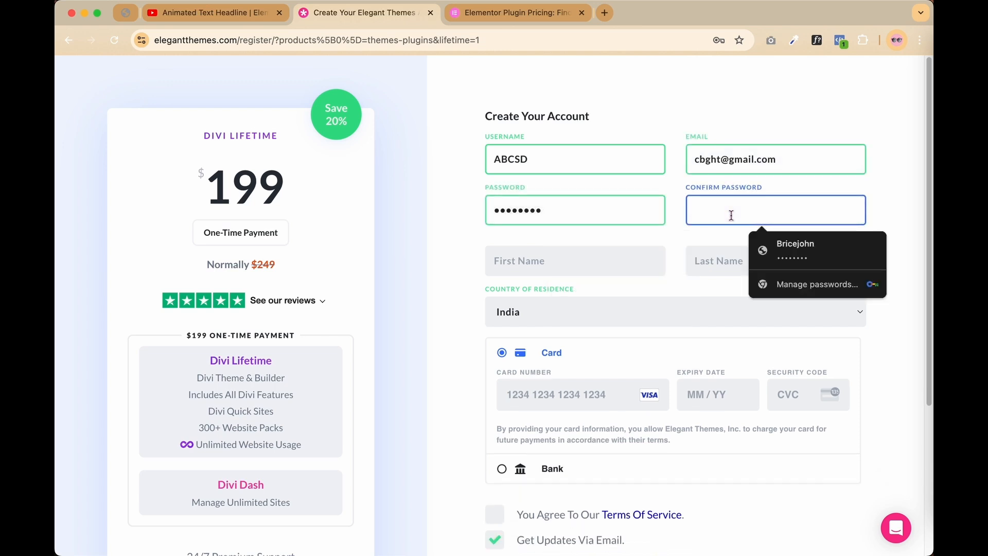
pyautogui.write('••••••••')
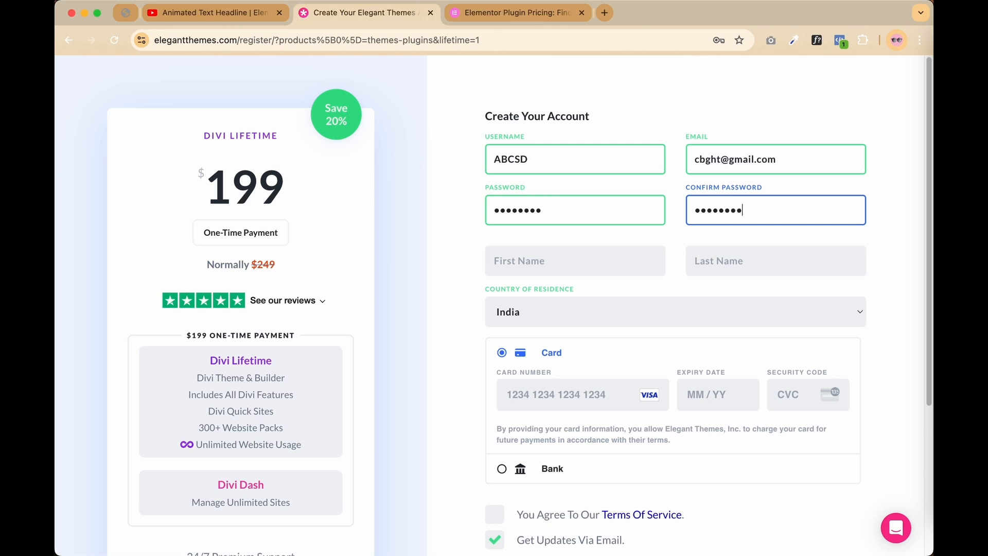
# Fill in the first and last name fields in capitals
pyautogui.click(554, 260)
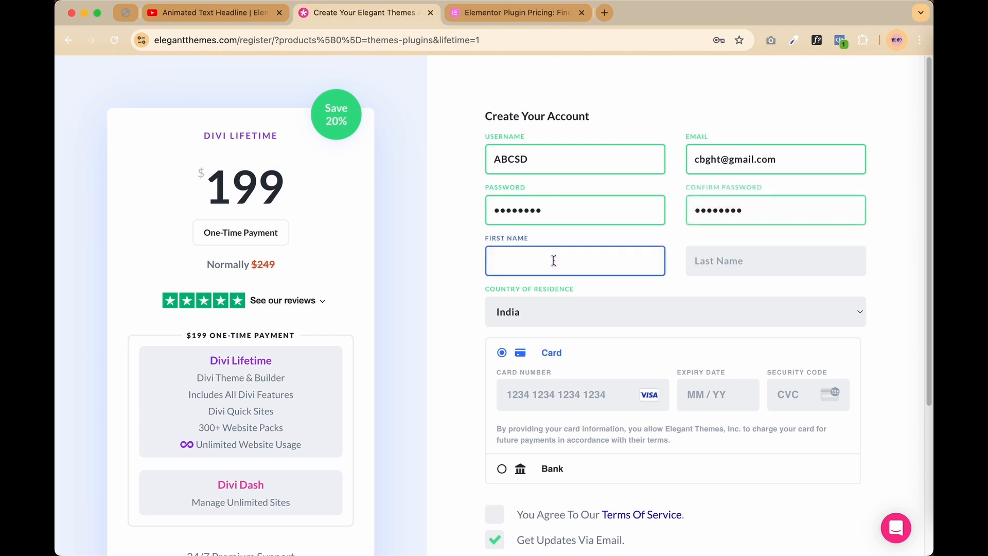
pyautogui.press('capslock')
pyautogui.write('DFGH')
pyautogui.click(705, 255)
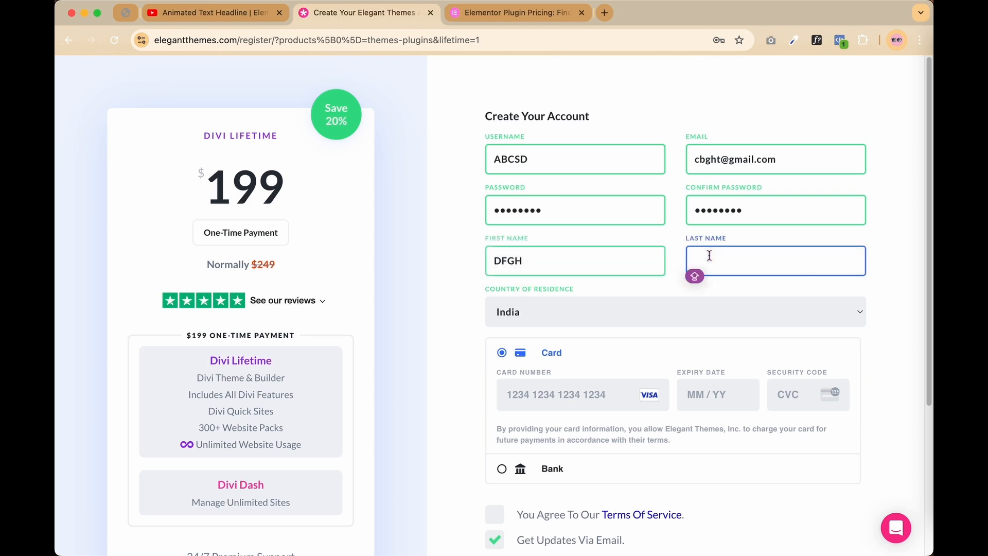
pyautogui.write('HKLL')
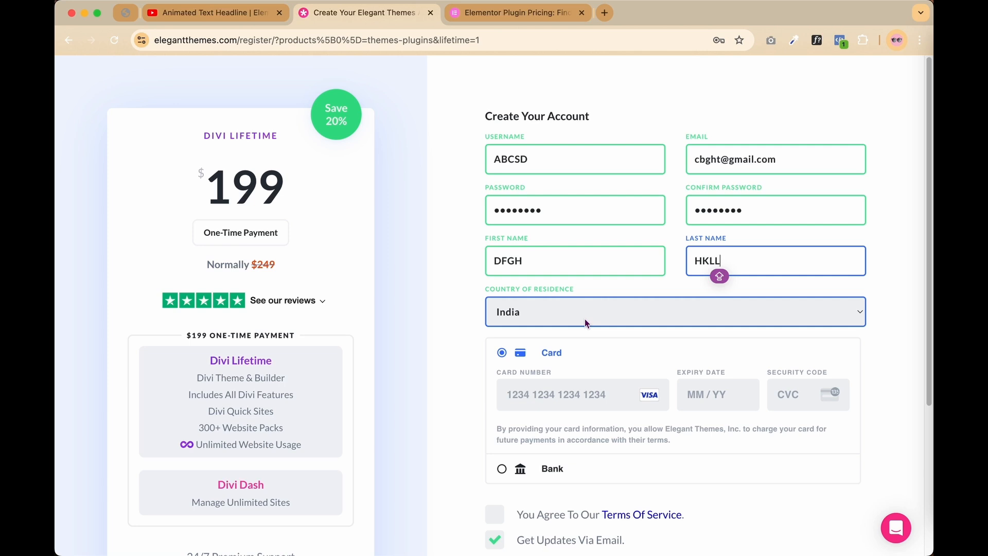
# Scroll down to review the Complete Registration section with India as country
pyautogui.scroll(-2, 585, 319)
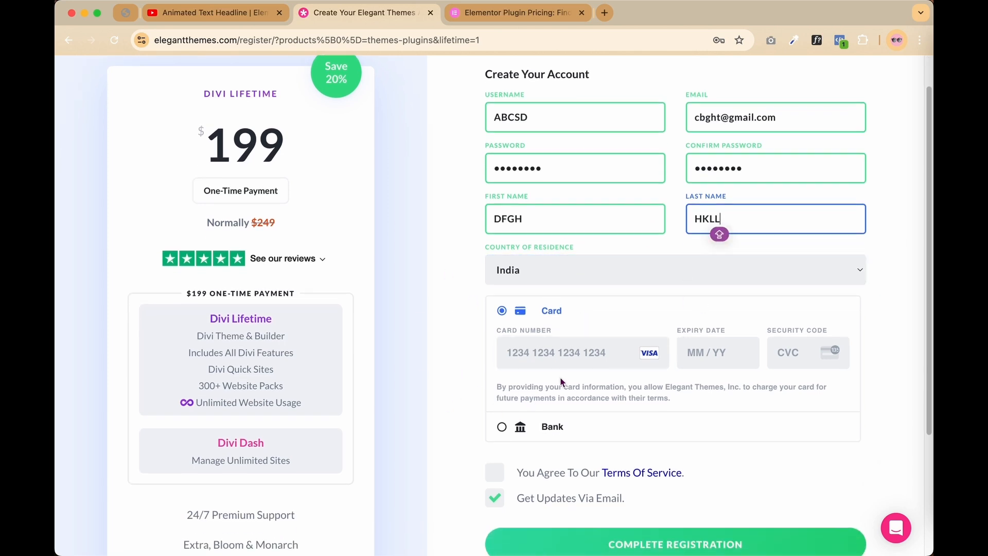
pyautogui.scroll(-3, 567, 372)
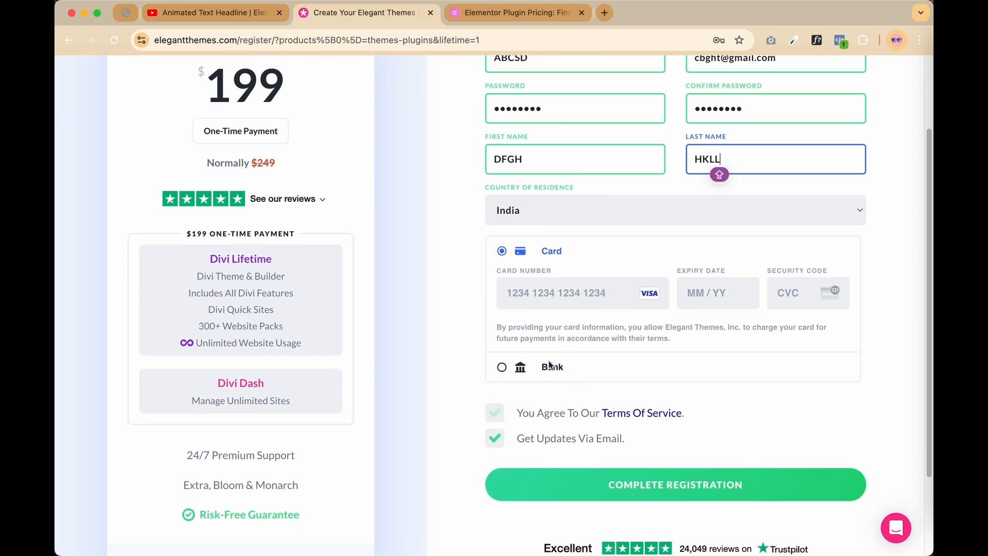
pyautogui.scroll(-1, 589, 354)
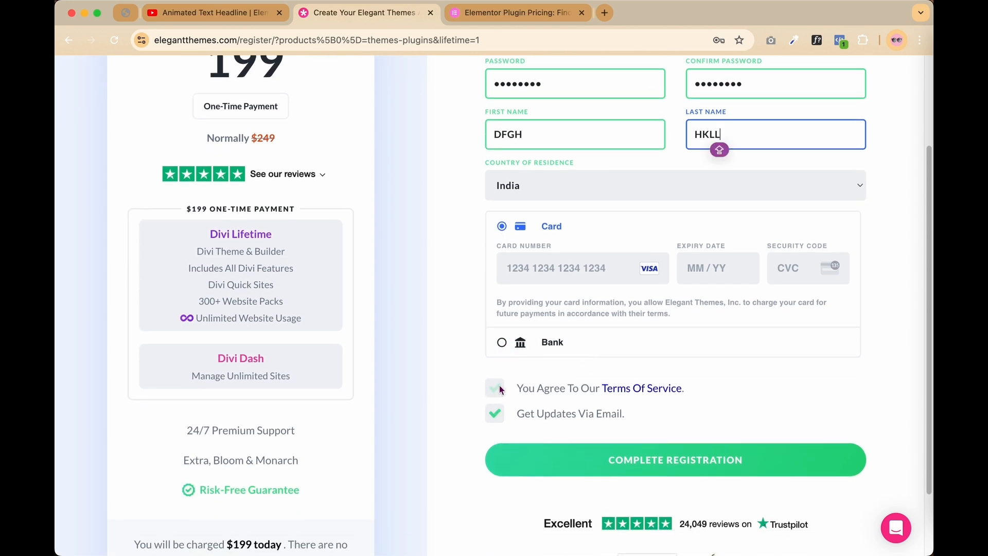
pyautogui.scroll(-1, 637, 348)
pyautogui.scroll(-1, 637, 348)
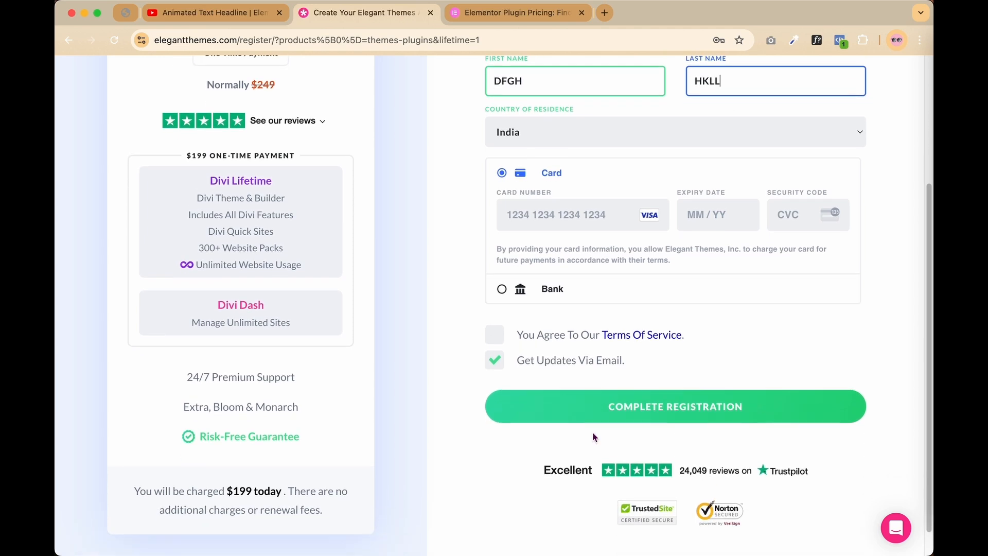
pyautogui.press('capslock')
pyautogui.scroll(5, 664, 433)
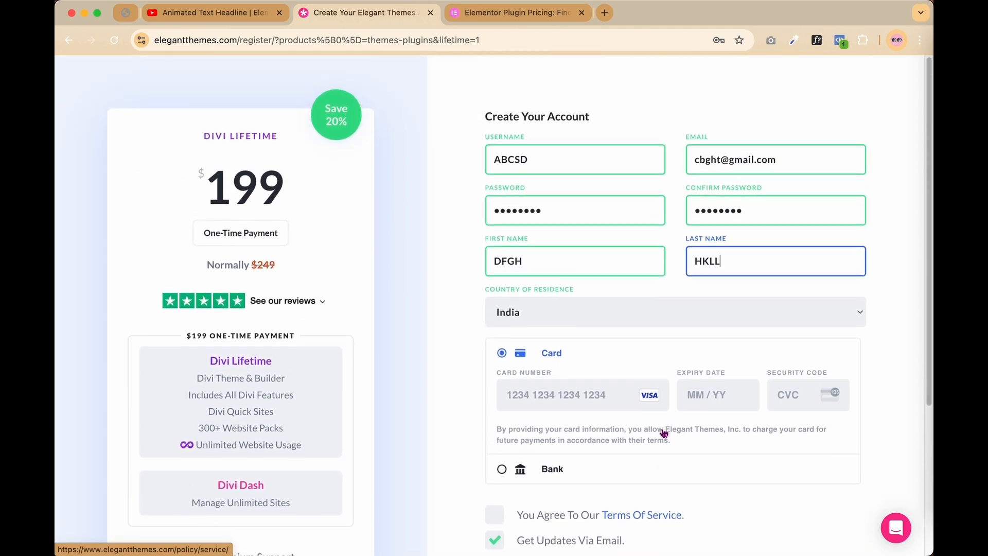